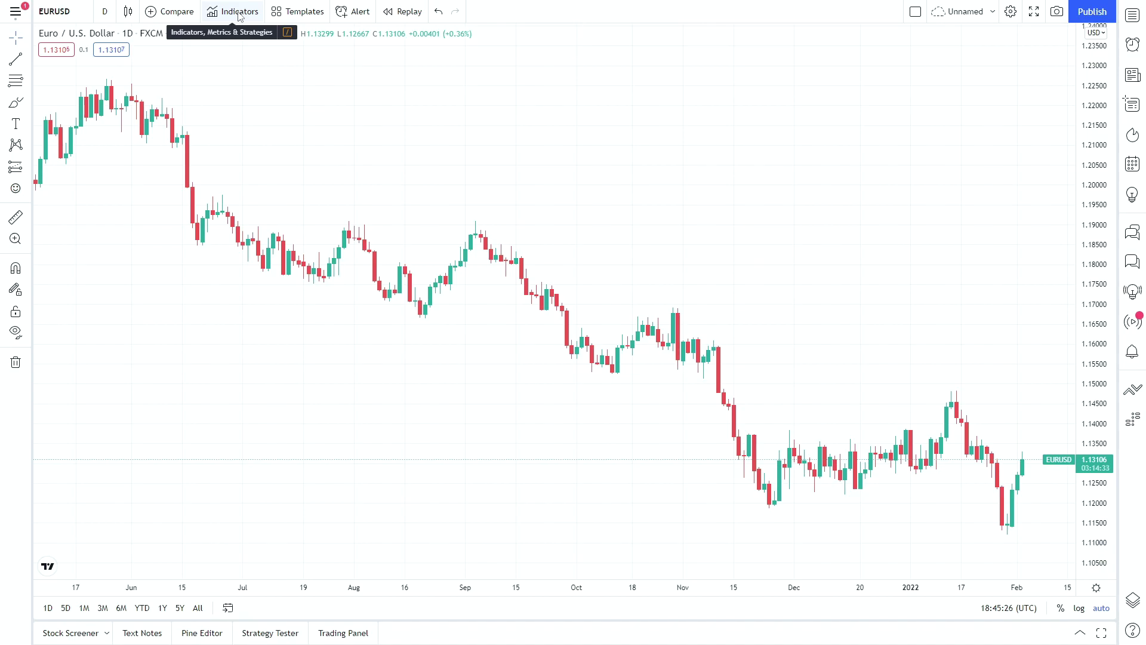
Browse the technical indicators and strategies in the indicator library, and search it for "moving".
left_click(239, 12)
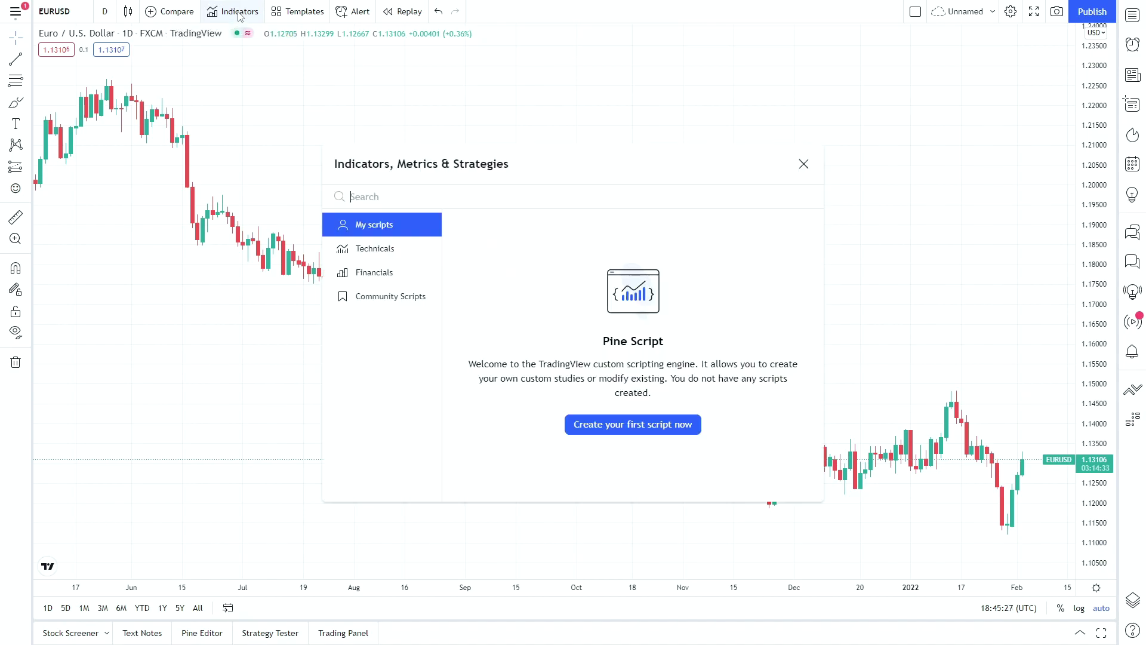
left_click(398, 252)
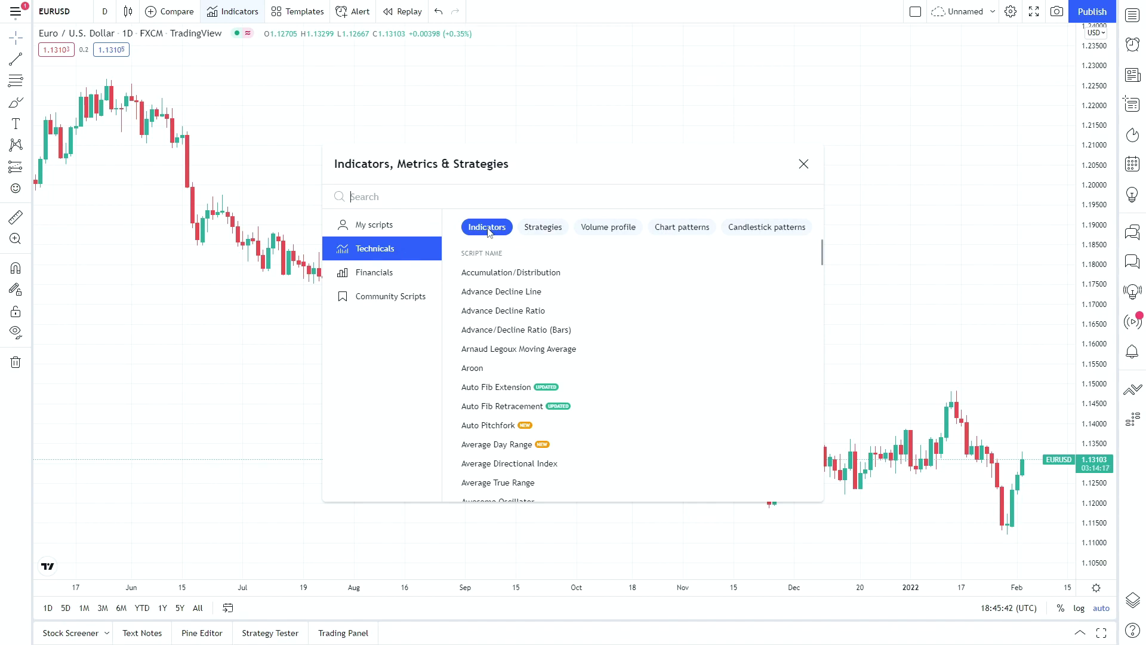
left_click(556, 229)
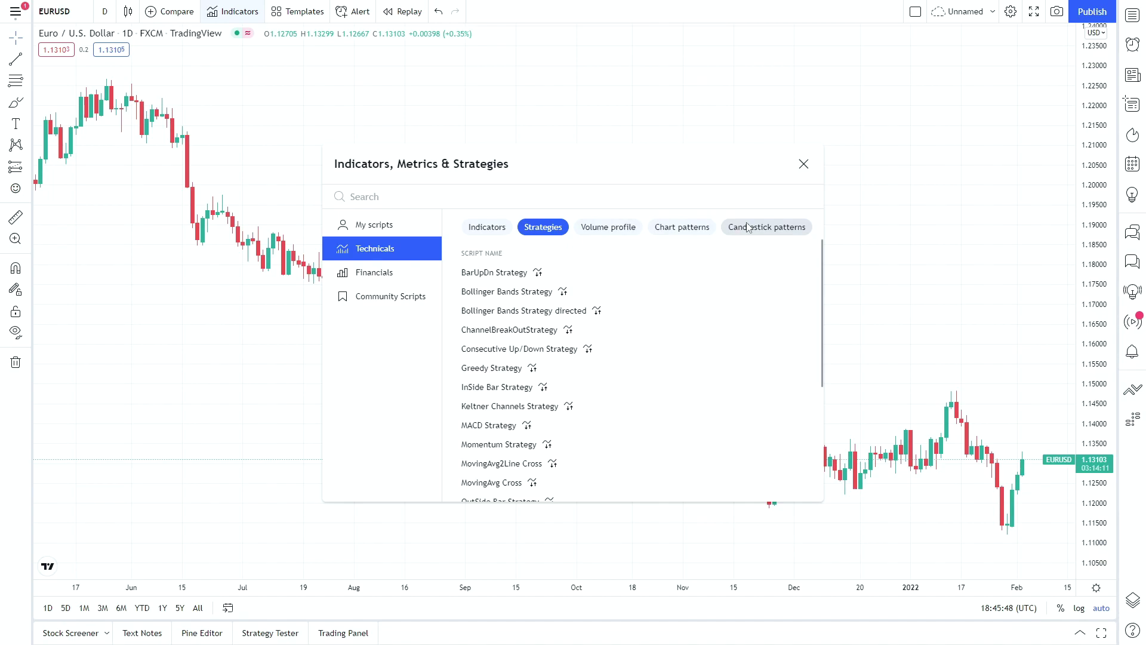
left_click(493, 230)
scroll(689, 288, "down", 7)
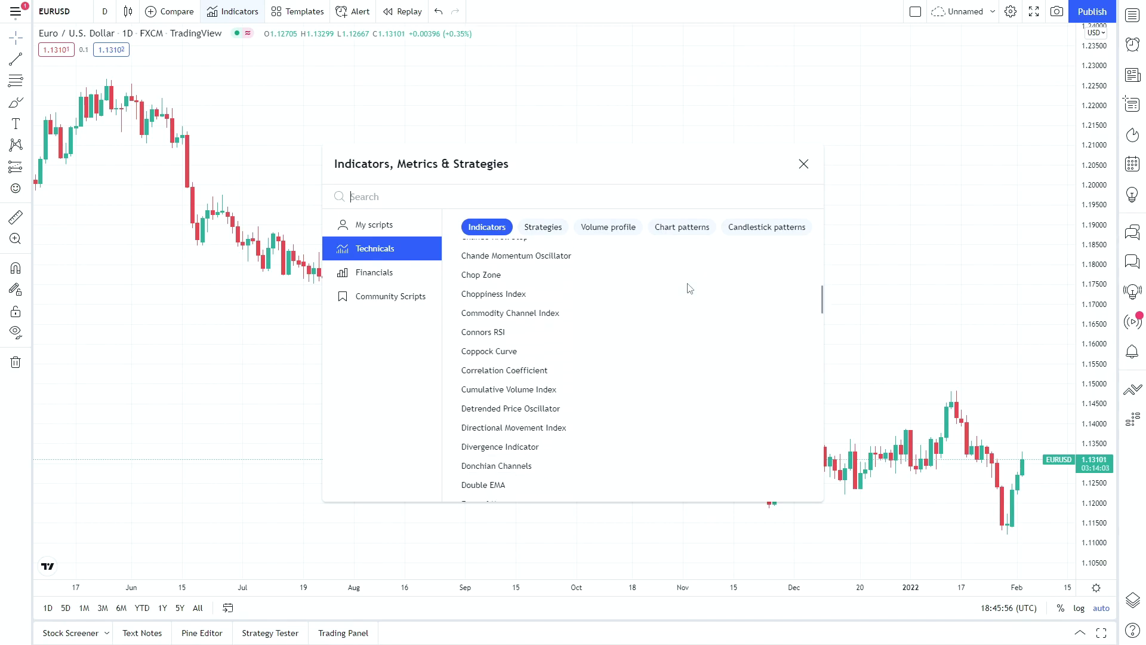
scroll(689, 289, "up", 7)
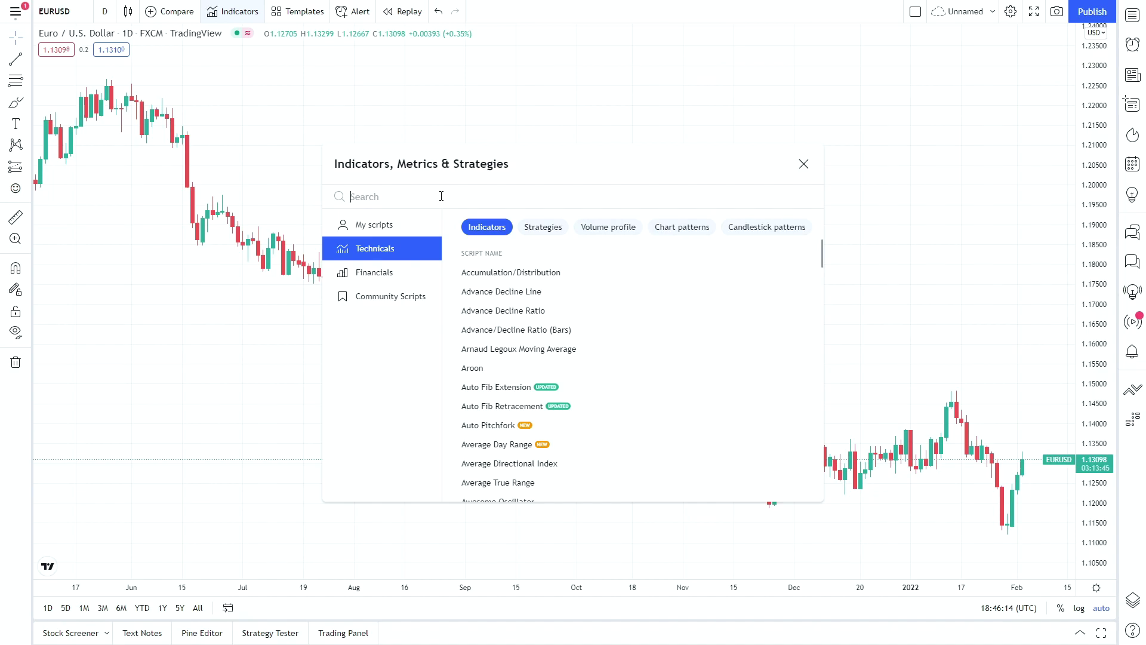
type("moving")
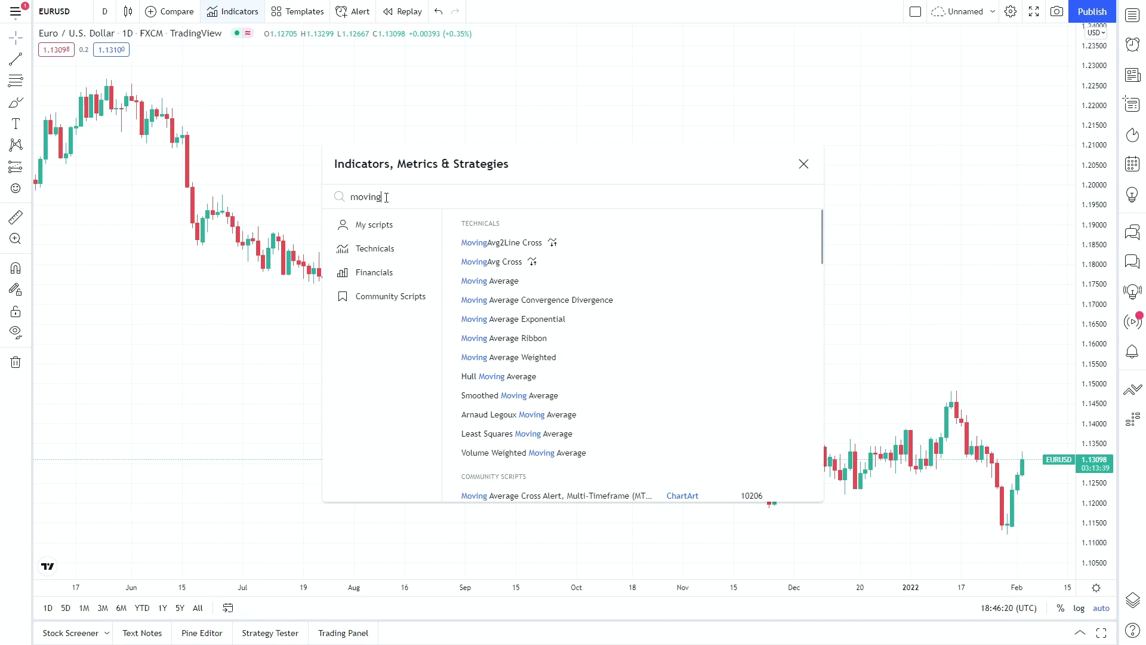
Search the library for "atr", add the Average True Range indicator to the chart, and reduce the height of its pane.
key("BackSpace")
key("BackSpace")
key("BackSpace")
key("BackSpace")
key("BackSpace")
key("BackSpace")
type("atr")
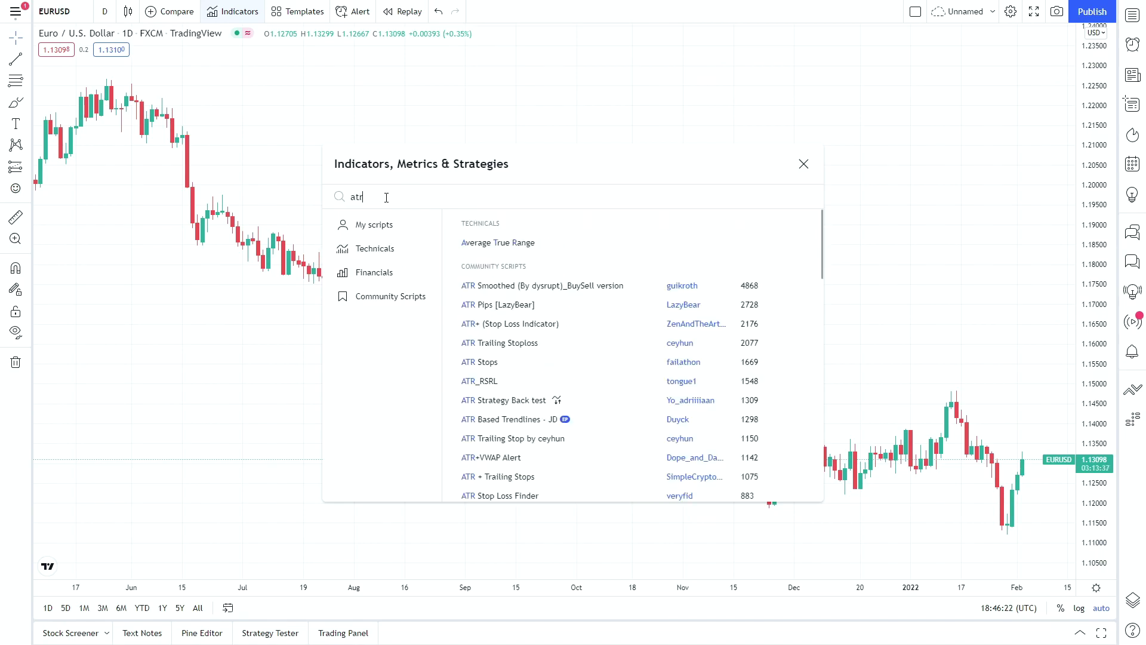
left_click(505, 243)
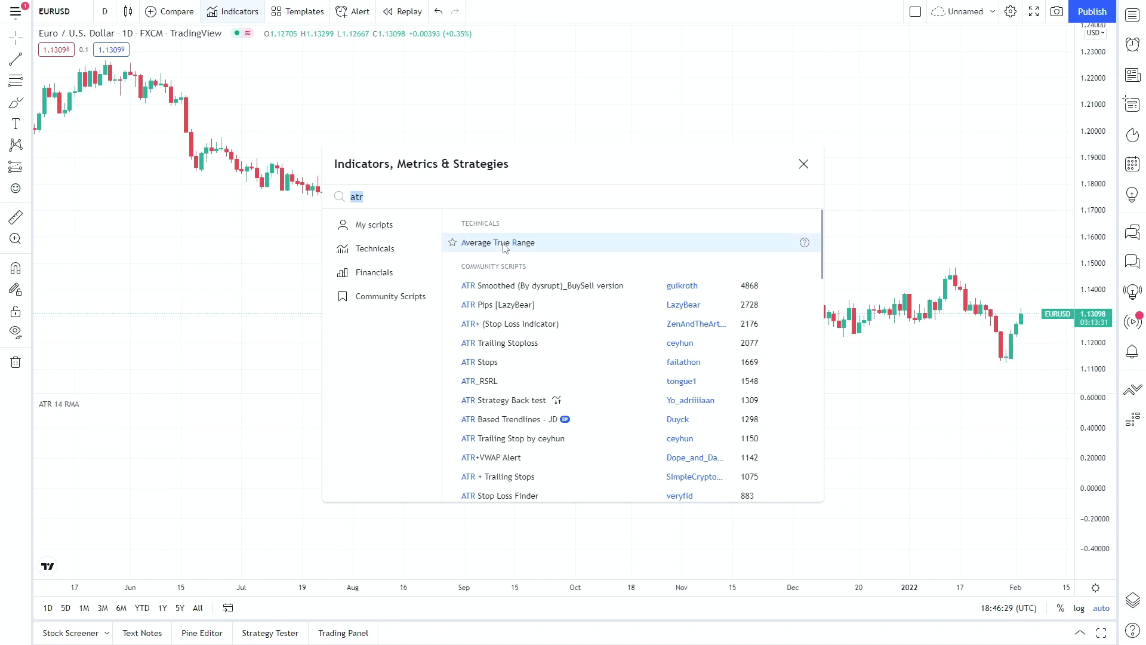
left_click(803, 165)
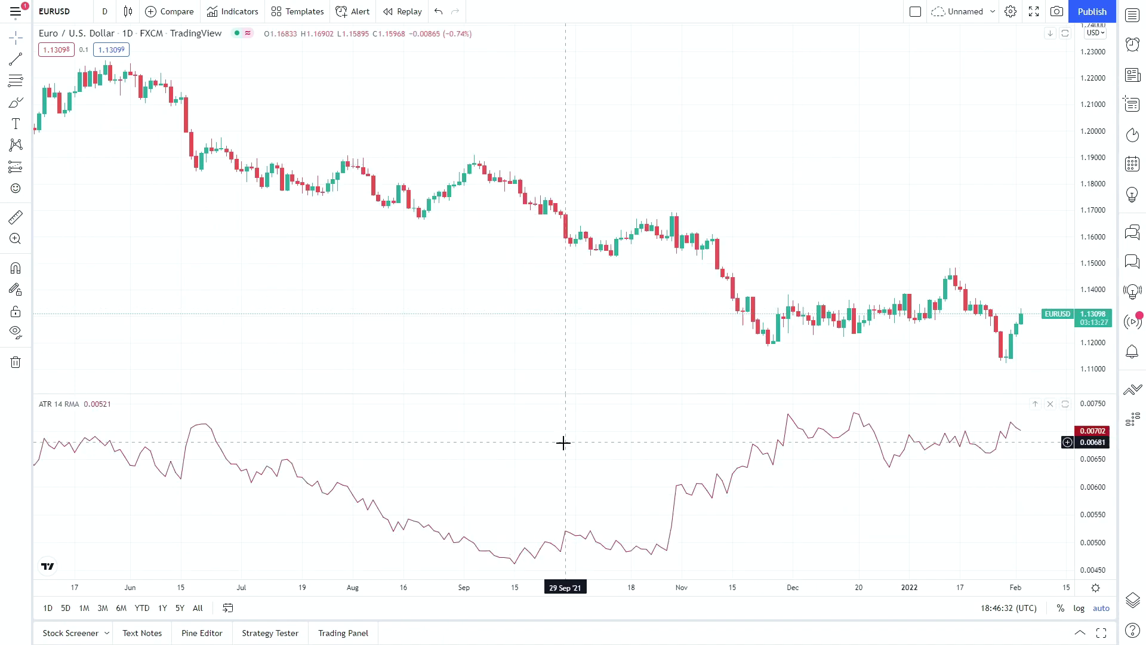
left_click_drag(583, 393, 587, 441)
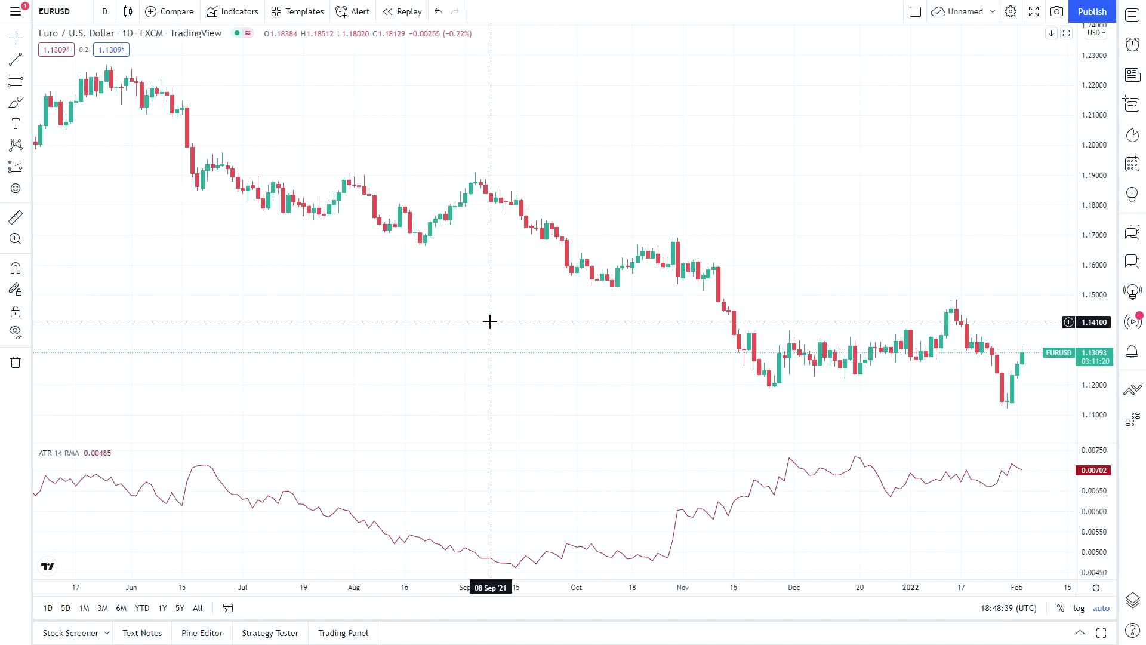
Hide the ATR indicator on the chart and show it again.
mouse_move(71, 460)
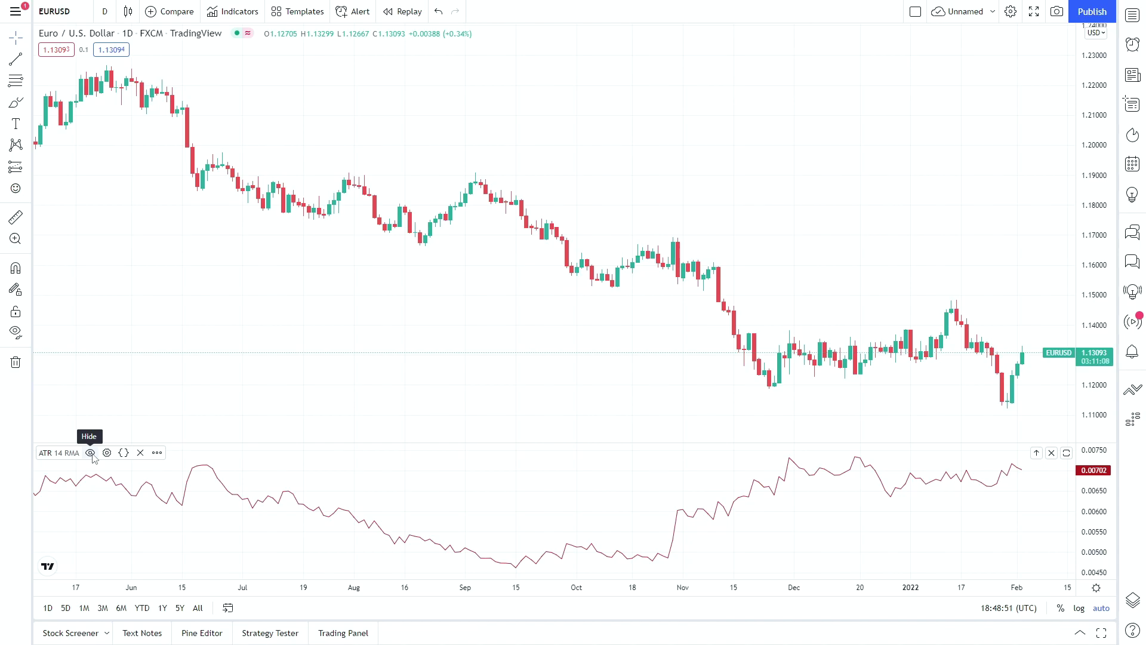
left_click(91, 453)
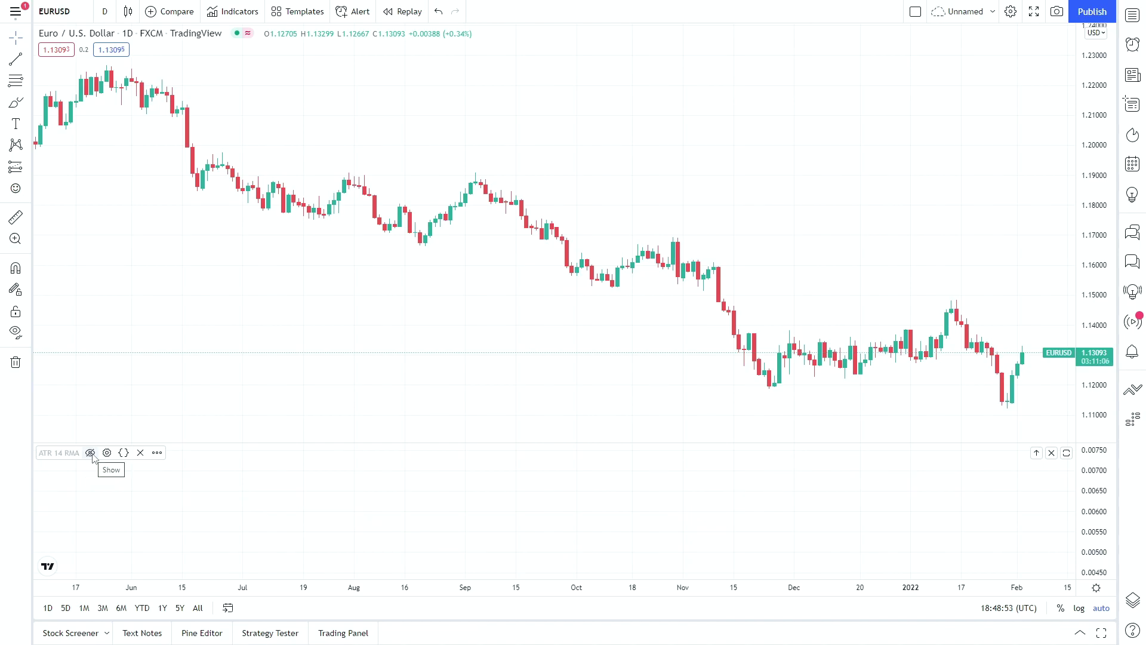
left_click(91, 454)
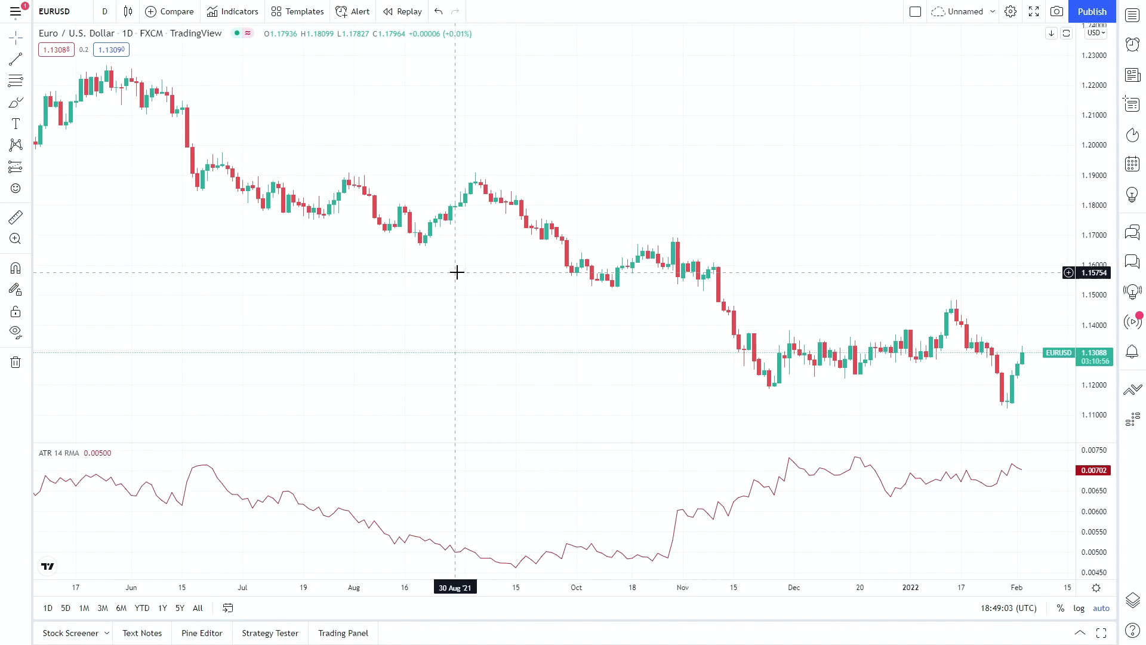
Review the ATR indicator's visibility and style settings, including the available plot types, keeping the Line type.
mouse_move(93, 455)
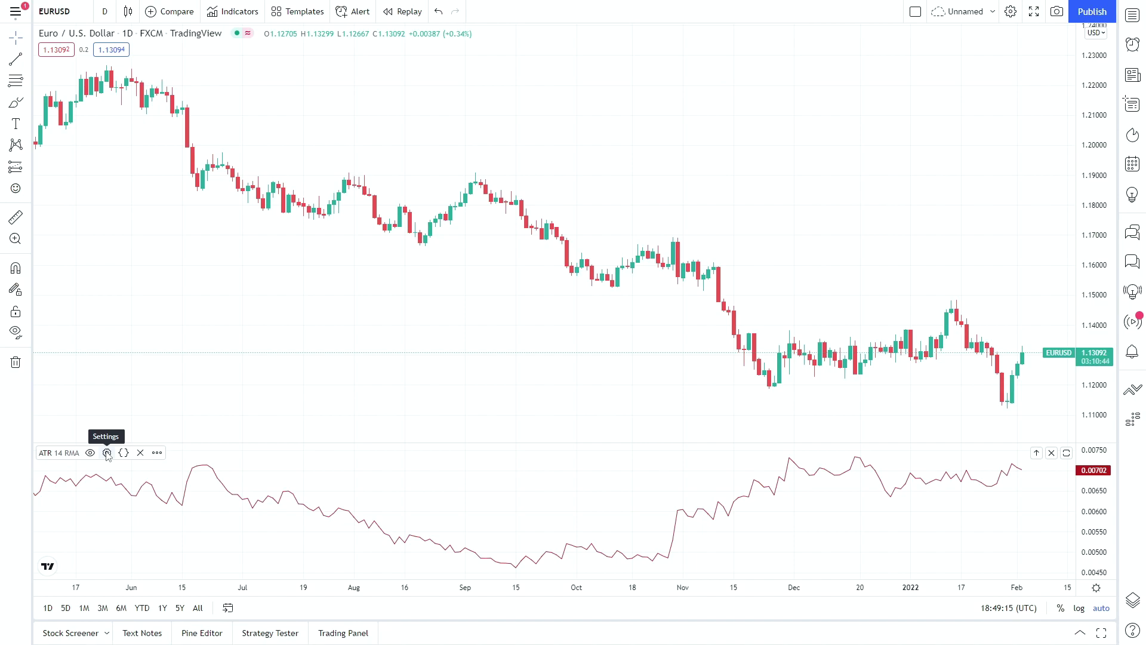
left_click(106, 453)
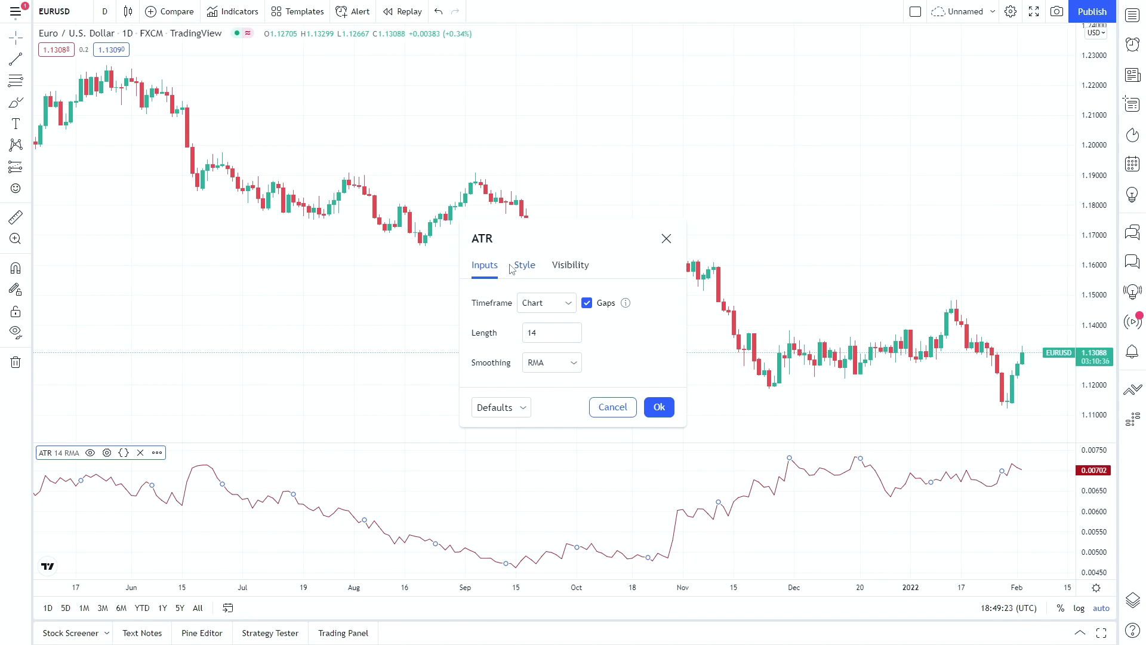
left_click(571, 265)
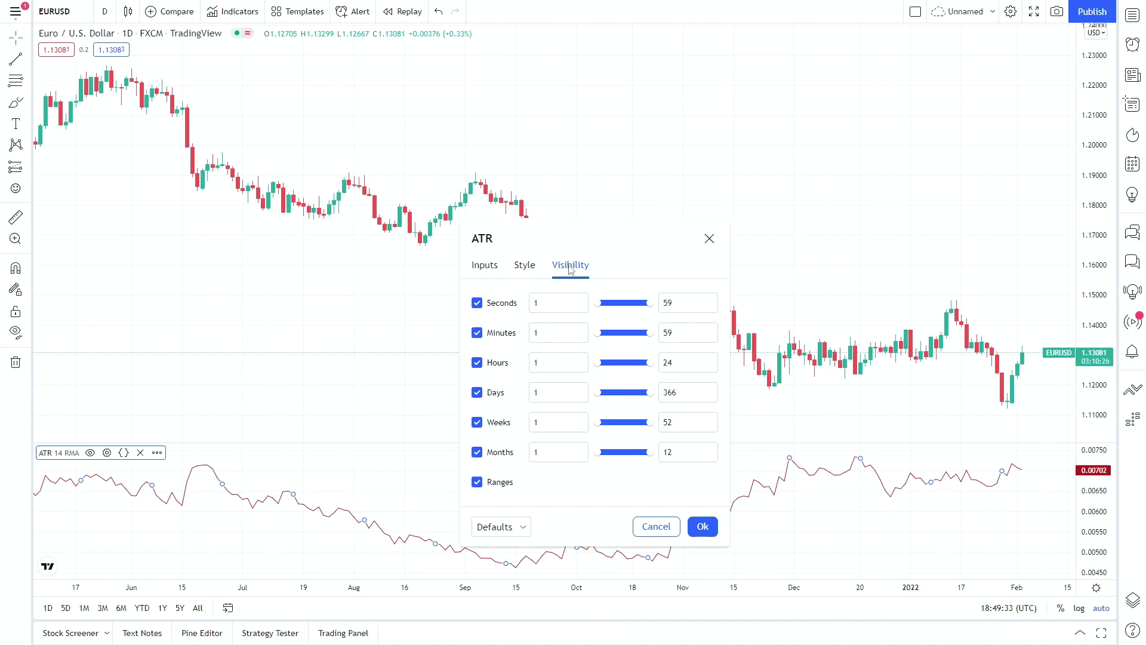
left_click(525, 269)
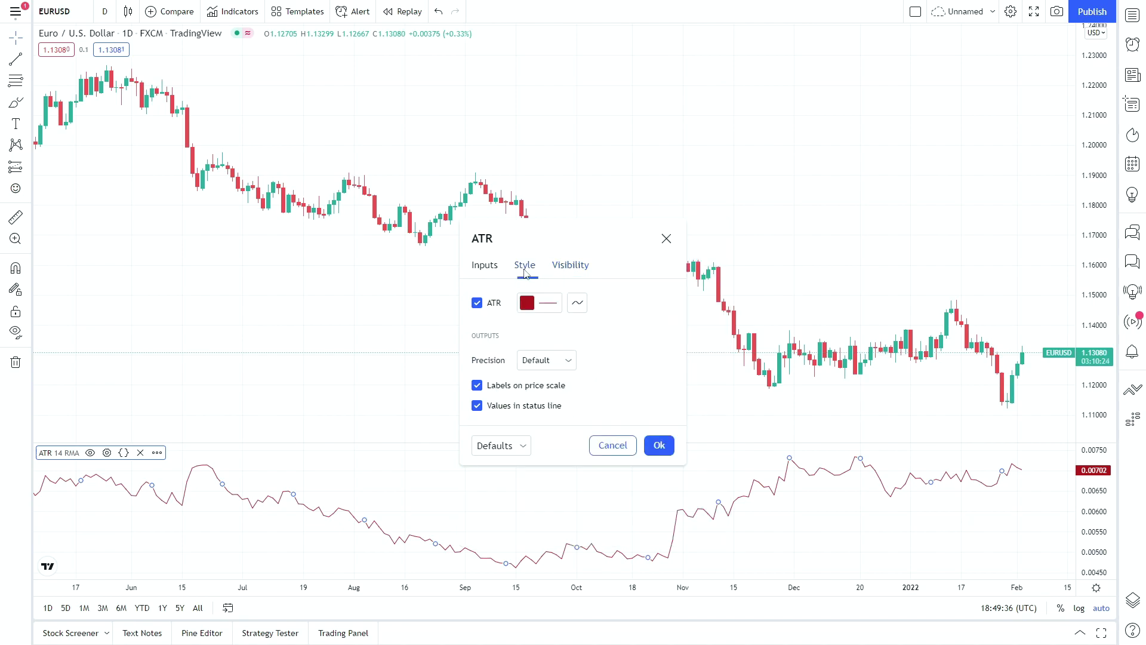
left_click(578, 303)
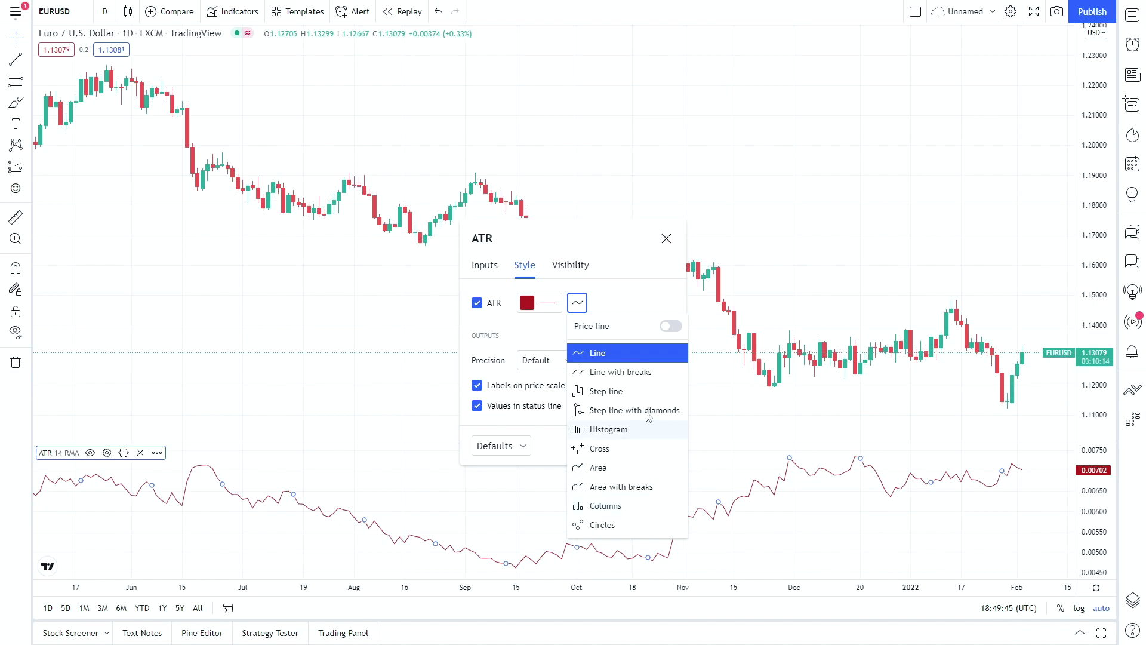
left_click(624, 354)
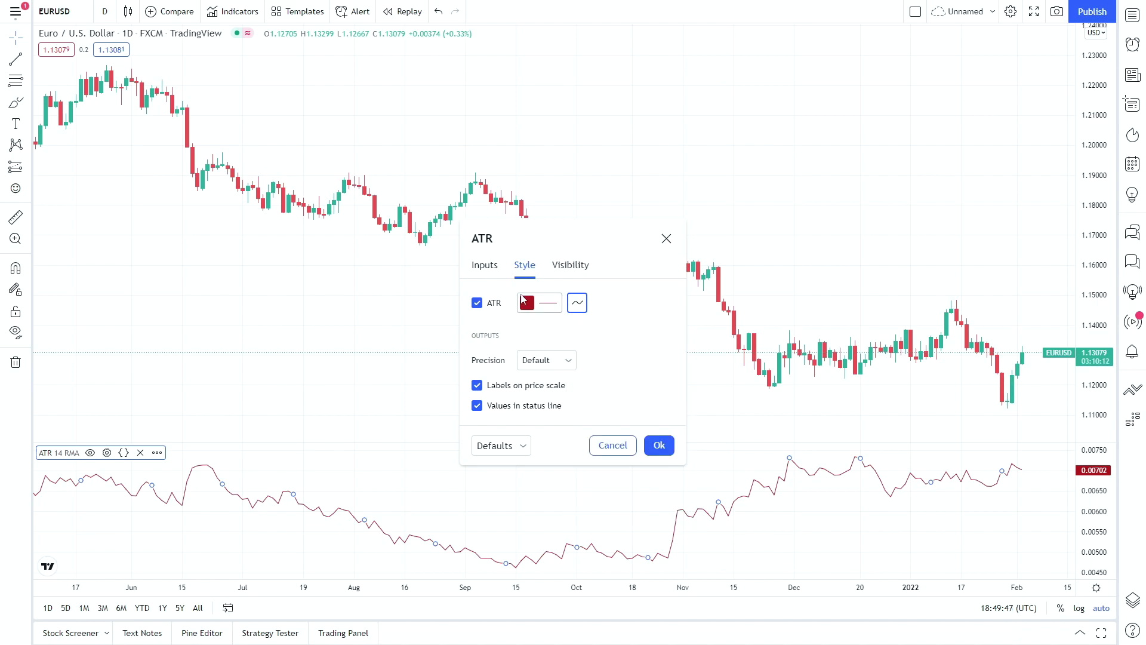
Review the ATR indicator's timeframe and smoothing input options, keep RMA smoothing, and accept the settings.
left_click(489, 268)
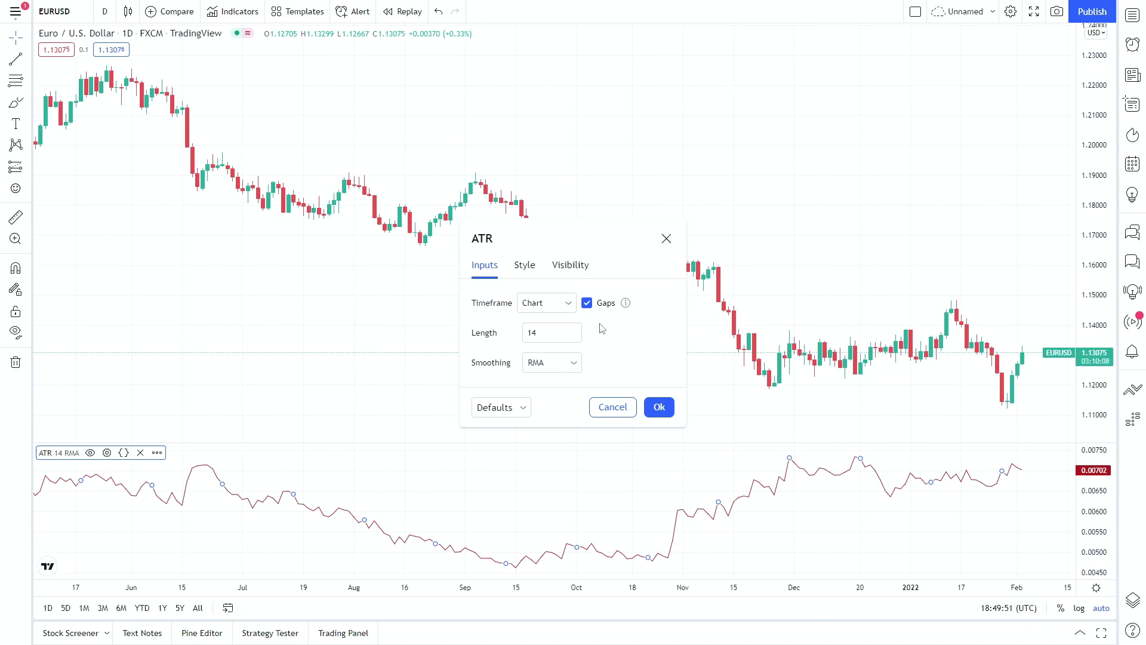
left_click(572, 305)
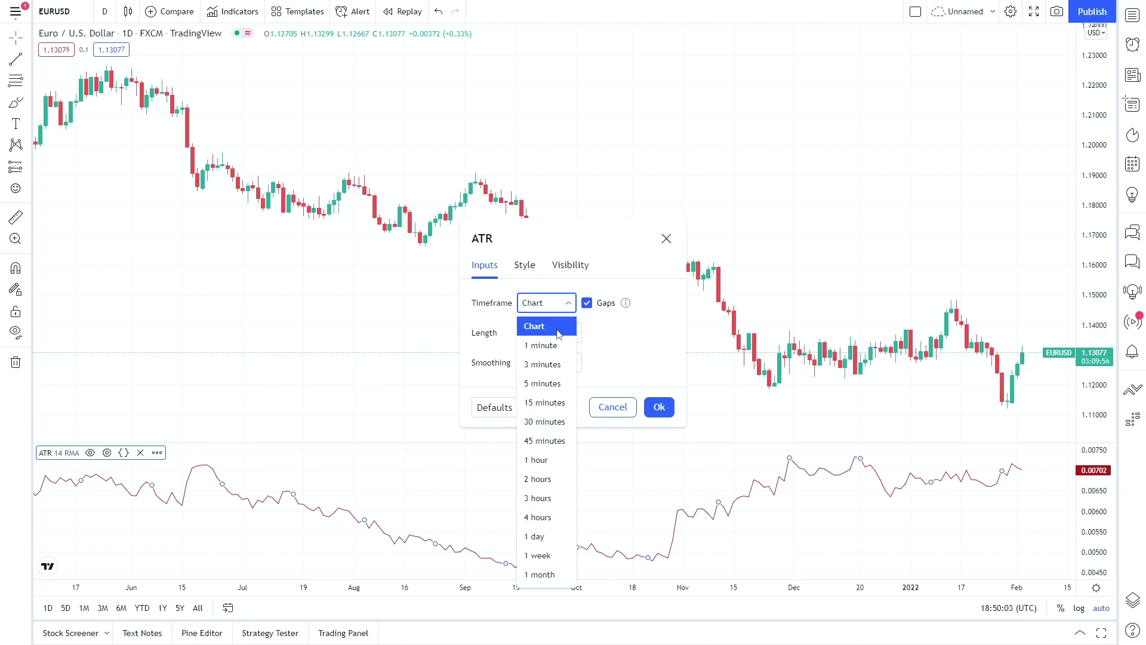
left_click(629, 316)
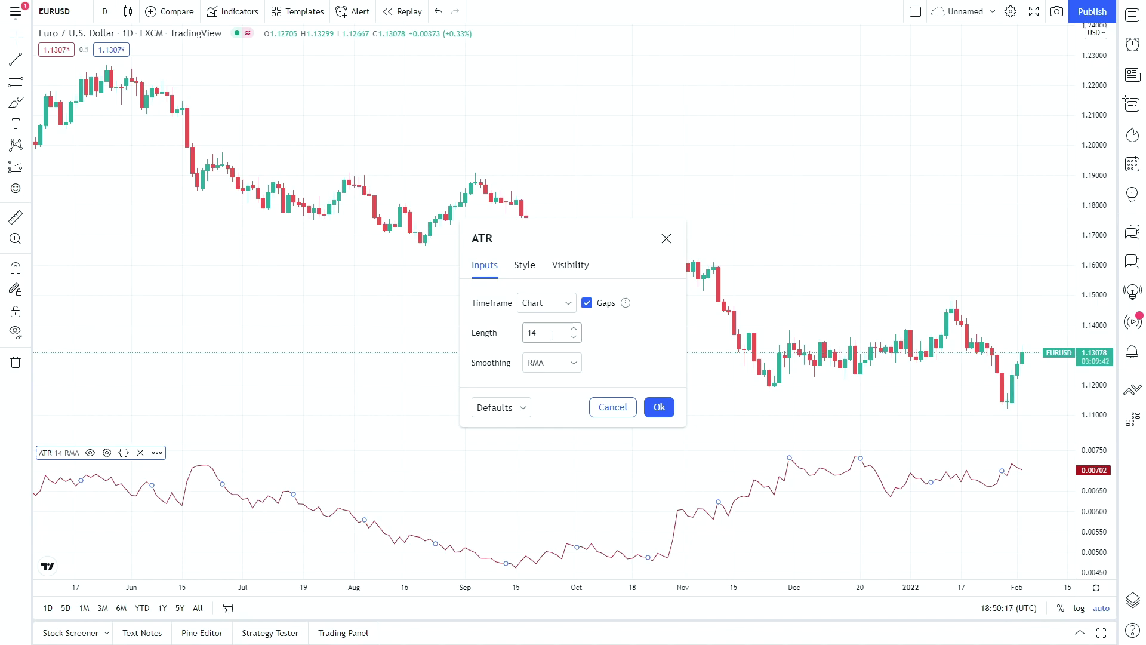
left_click(576, 364)
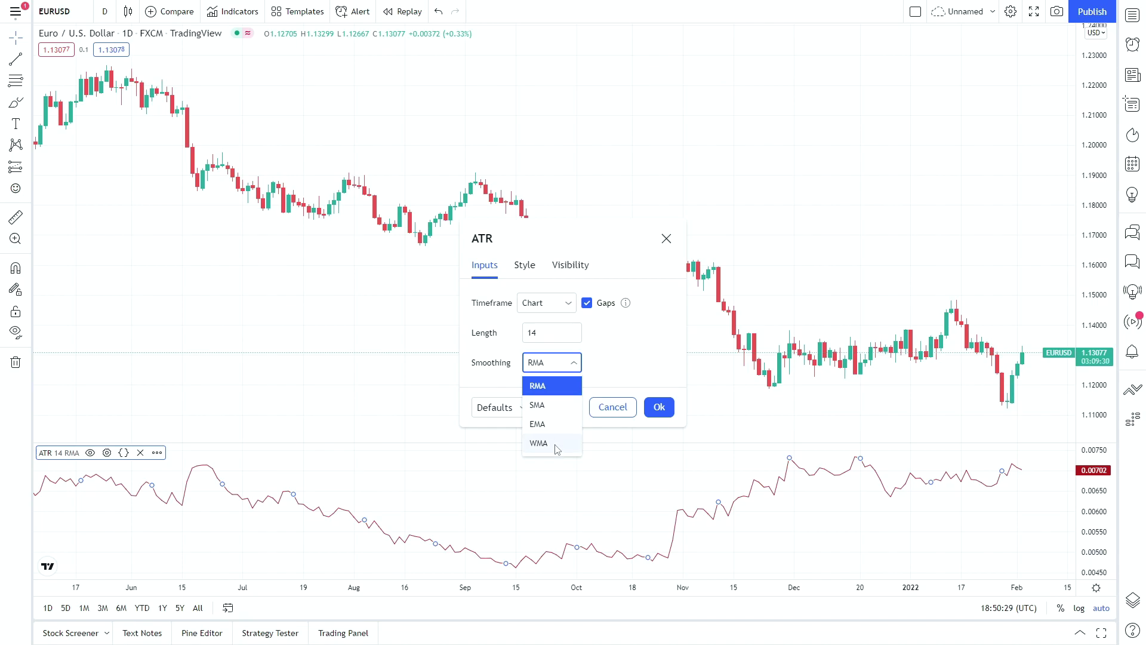
left_click(561, 388)
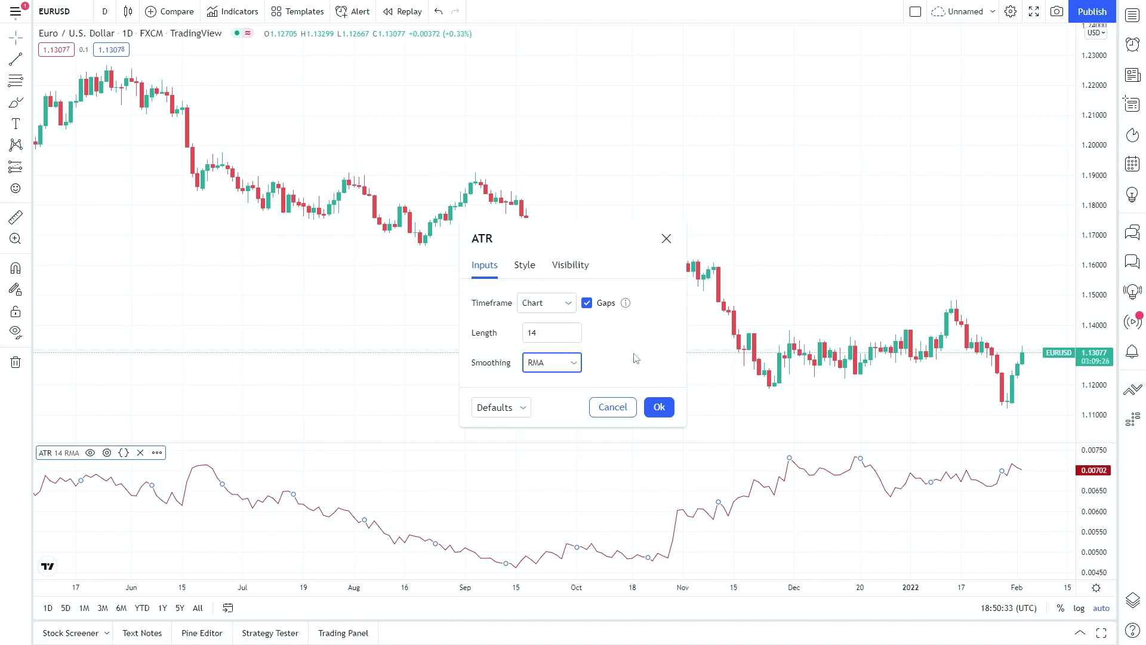
left_click(659, 407)
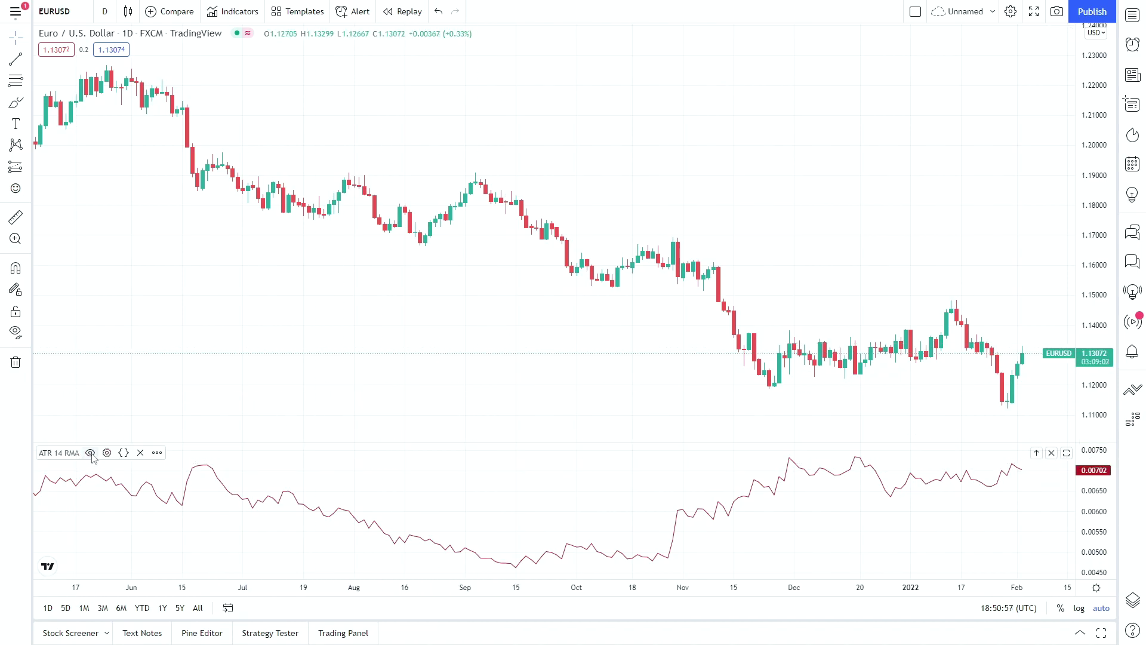
Toggle the ATR indicator's visibility off and back on, and delete the indicator from the chart.
left_click(91, 453)
left_click(91, 453)
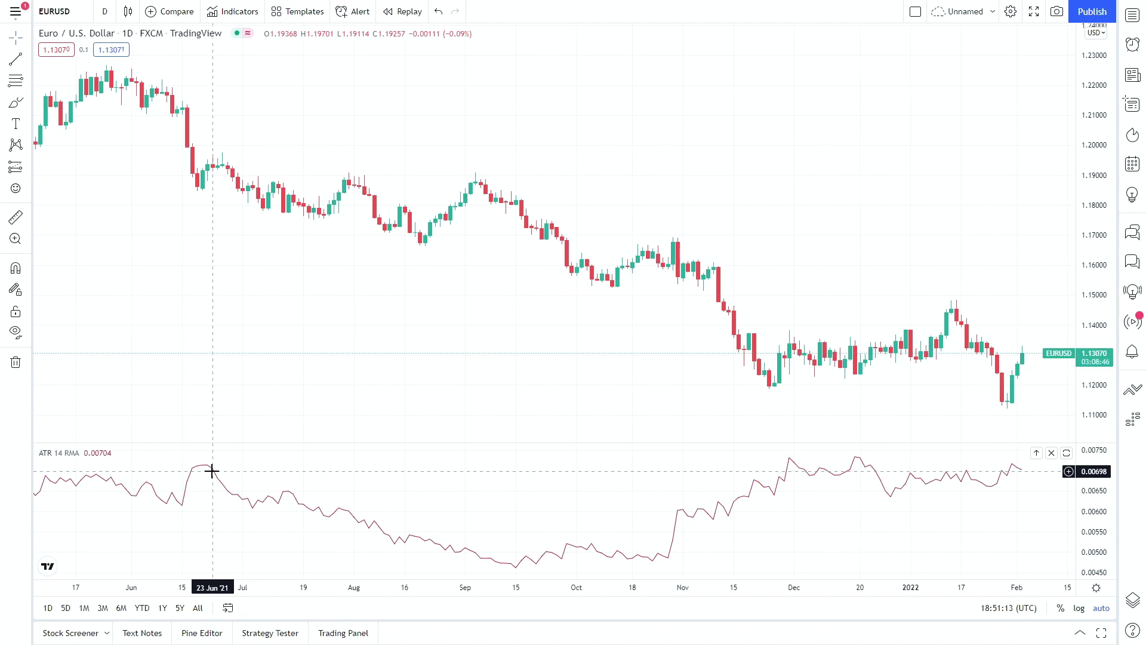
key("Delete")
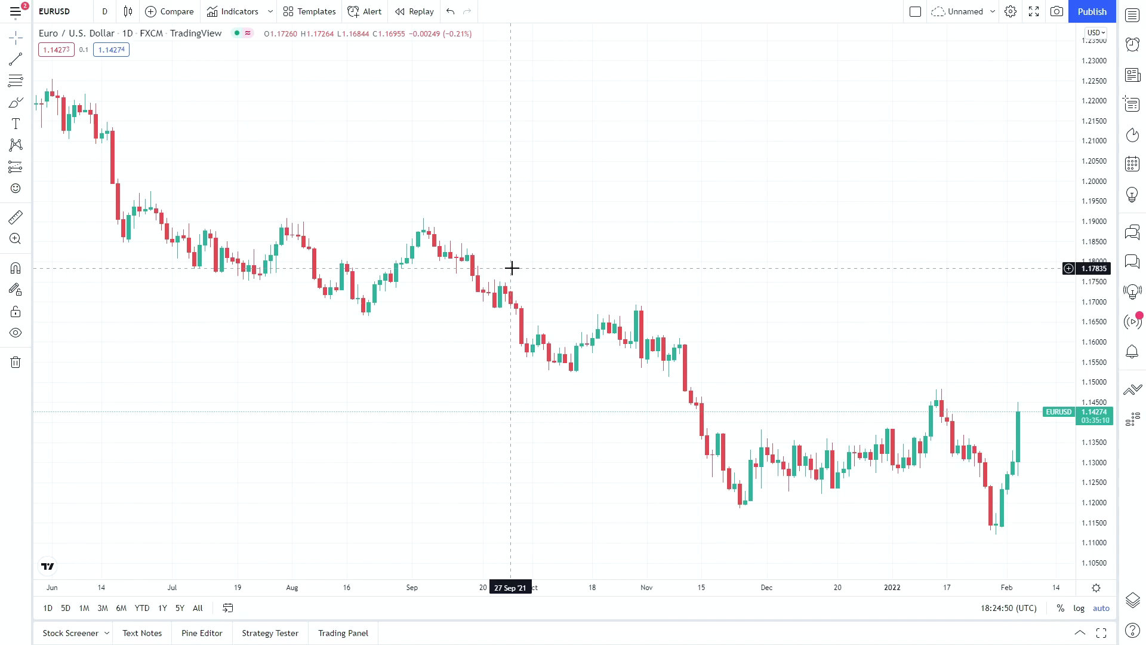
Mark the Accumulation/Distribution technical indicator as a favorite, check the favorites list, and remove it from the favorites again.
left_click(256, 19)
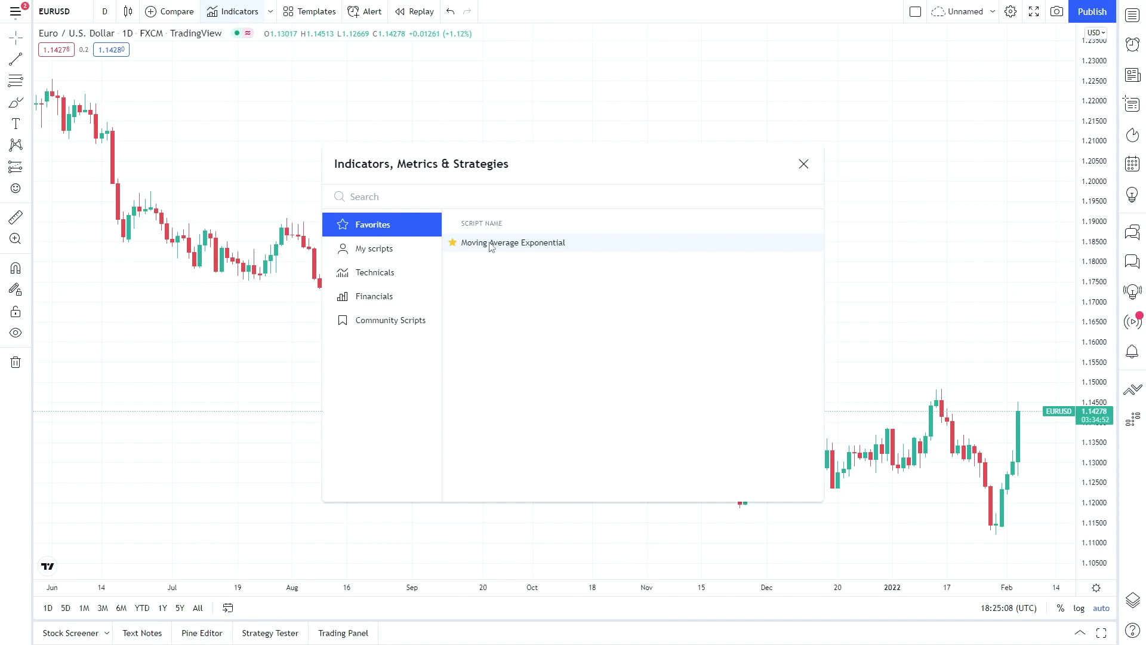
left_click(406, 274)
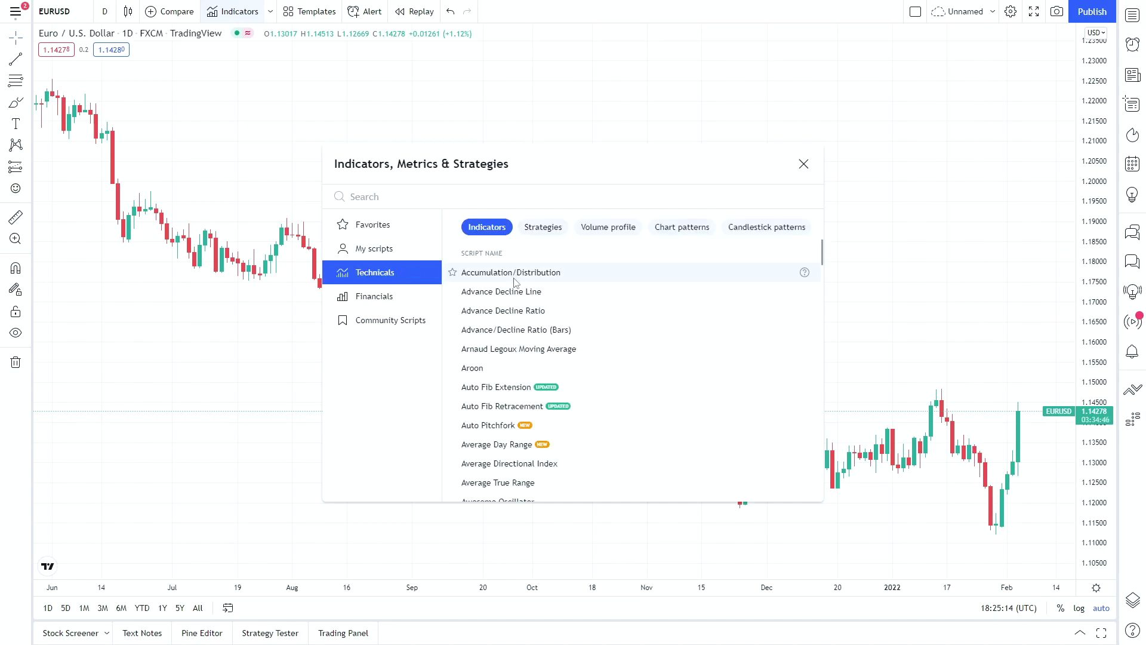
left_click(453, 273)
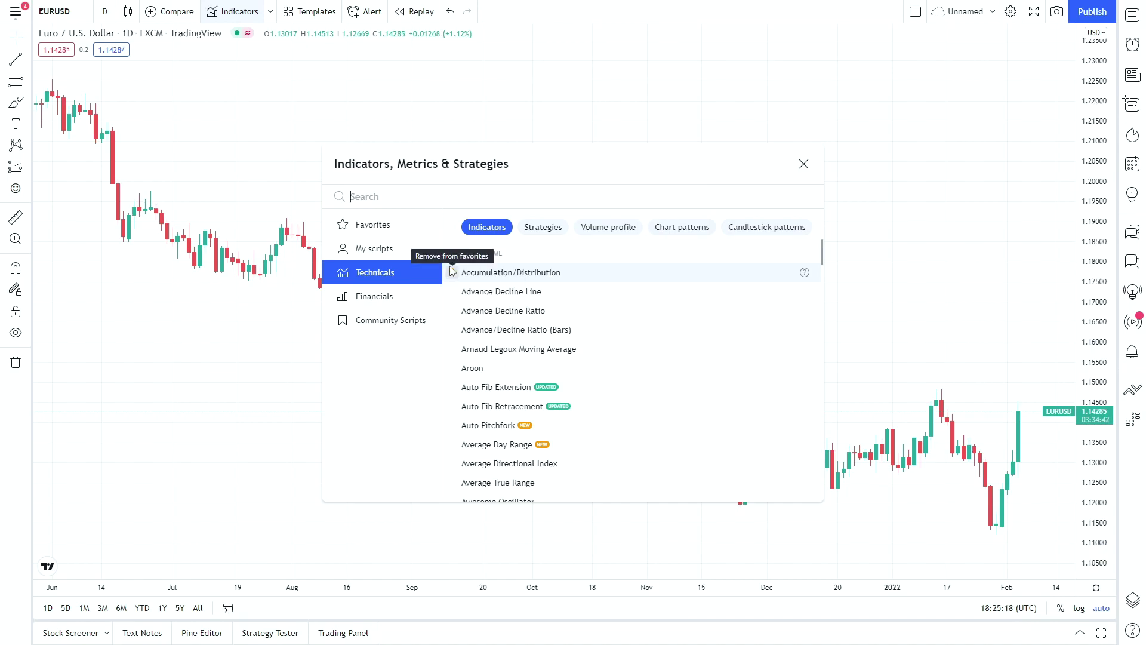
left_click(402, 230)
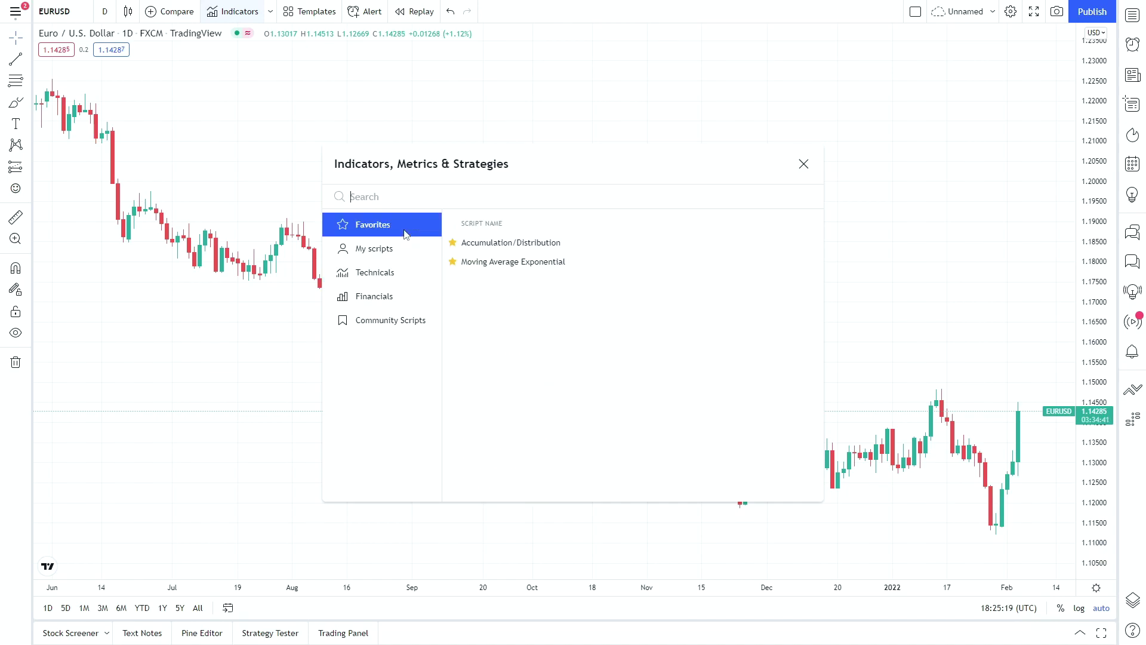
left_click(454, 245)
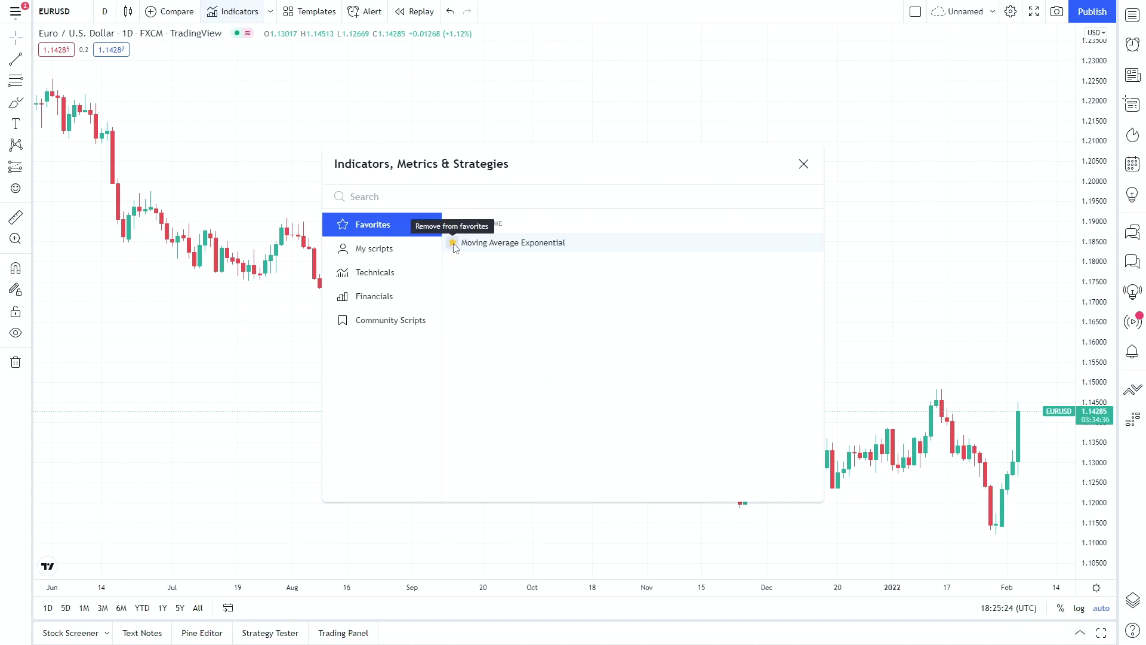
Add the favorite Moving Average Exponential indicator to the chart and close the indicator library.
left_click(519, 247)
left_click(803, 163)
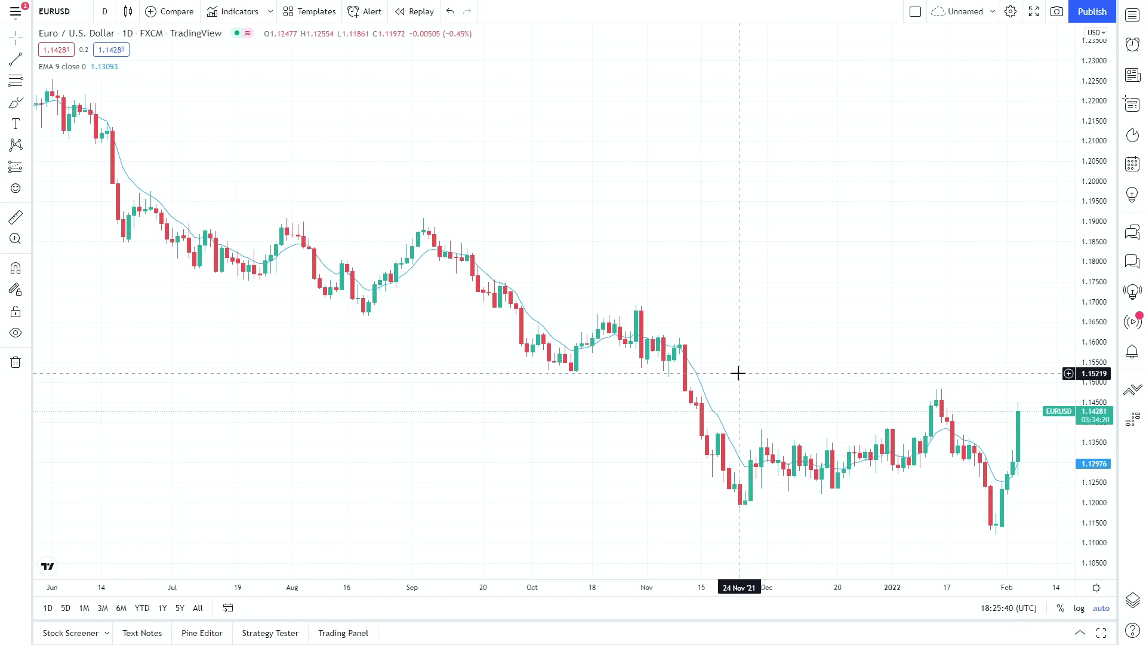
Set the EMA indicator's length to 50 in its input settings and accept the change.
mouse_move(85, 73)
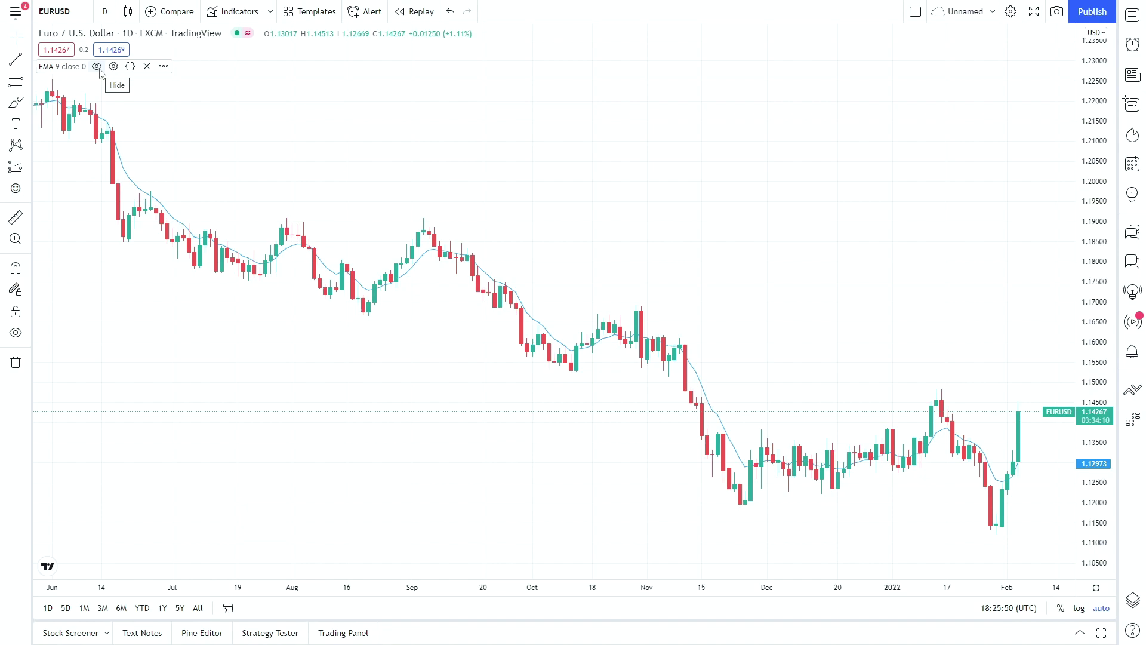
left_click(114, 66)
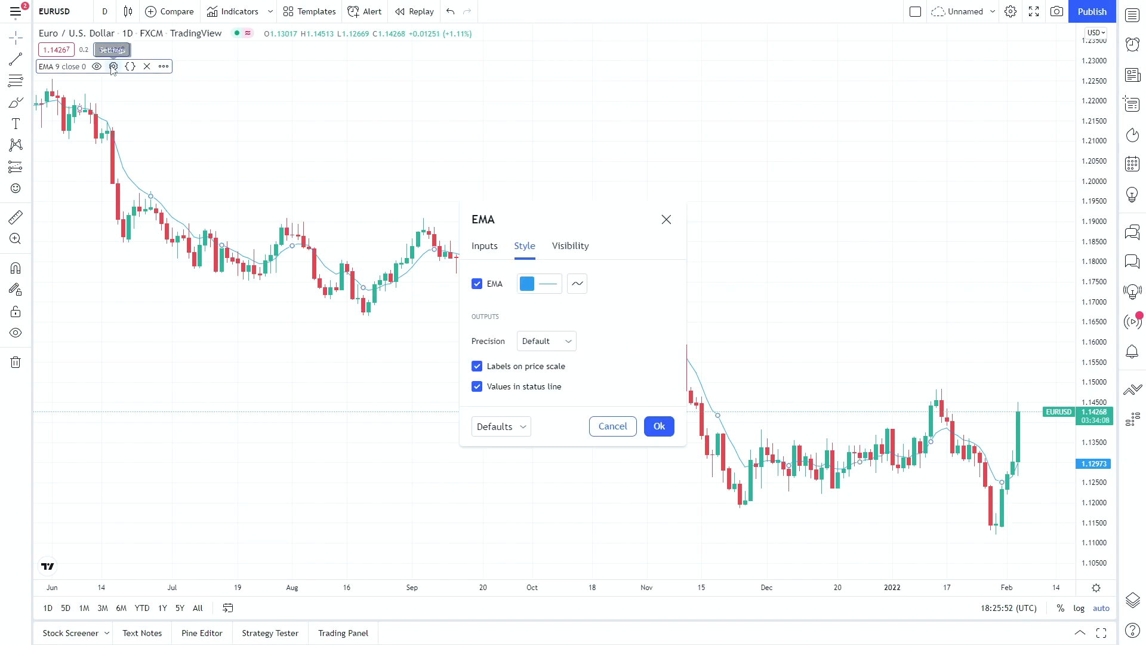
left_click(496, 253)
double_click(541, 311)
type("5")
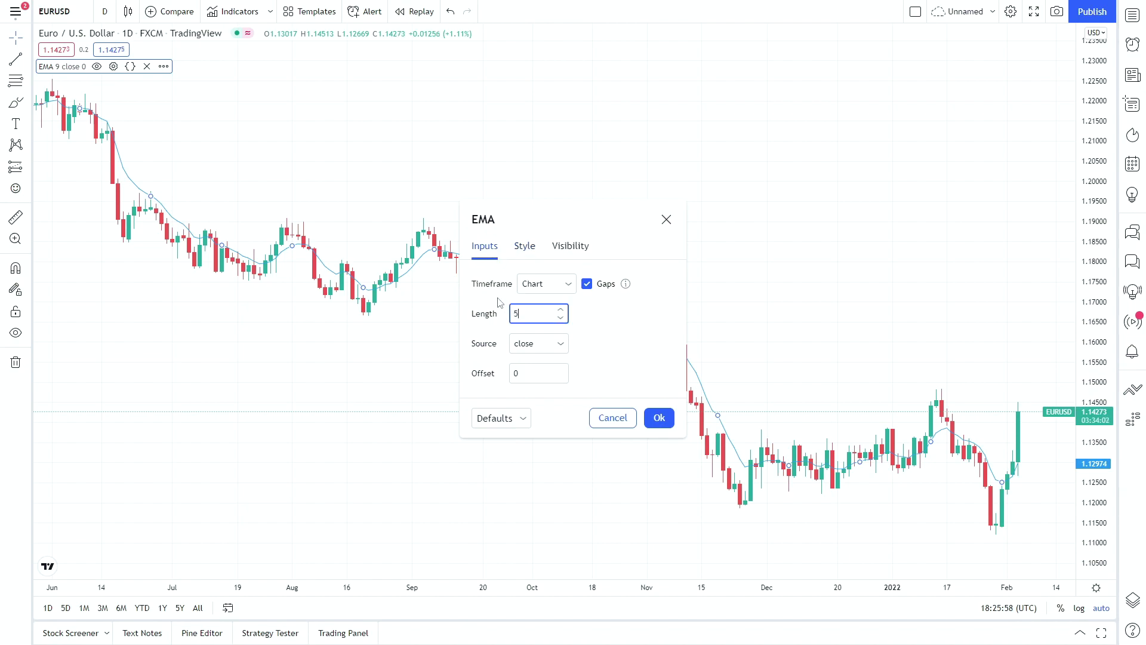
type("0")
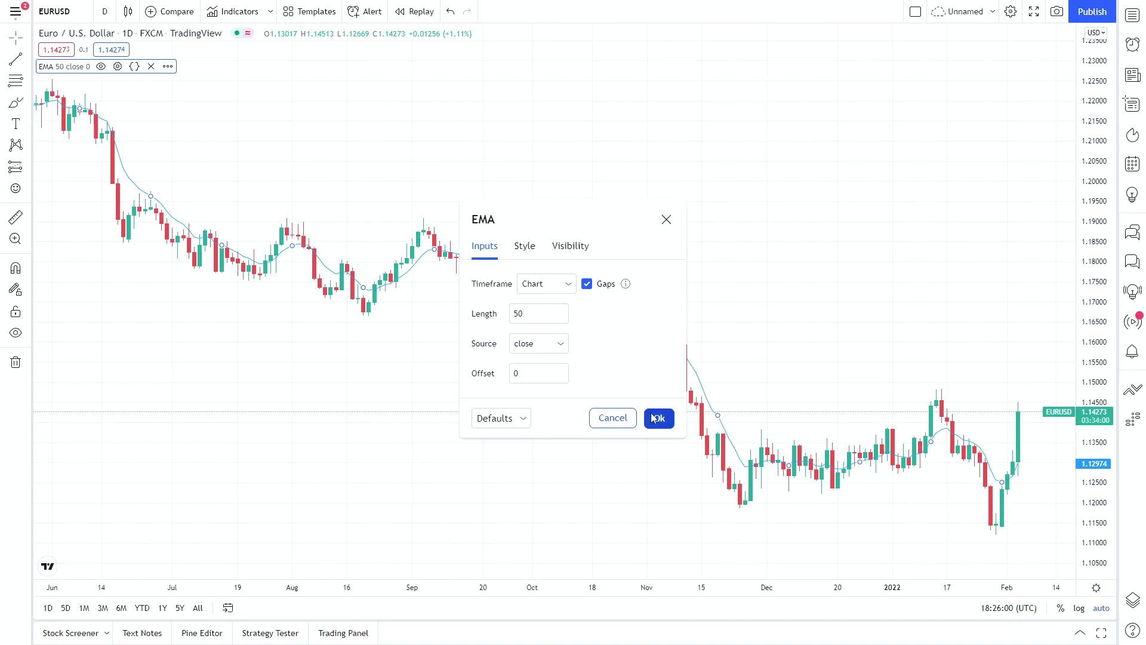
left_click(659, 418)
left_click(561, 217)
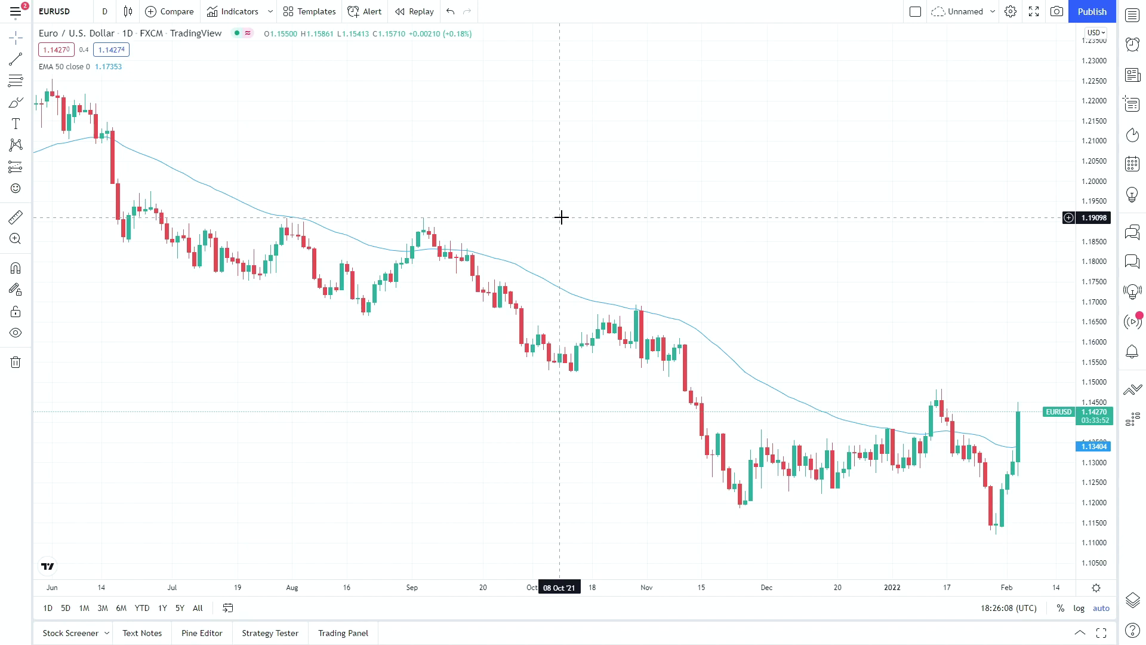
Add a second Moving Average Exponential from the favorite indicators to the chart and close the indicator library.
left_click(233, 11)
left_click(507, 253)
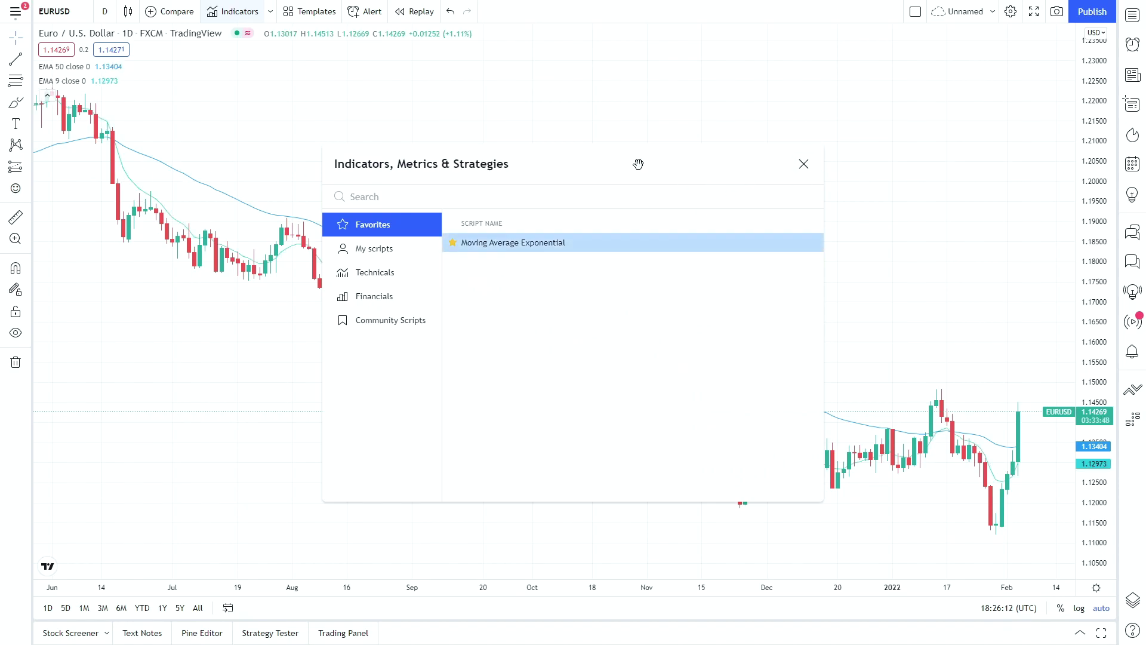
left_click(803, 164)
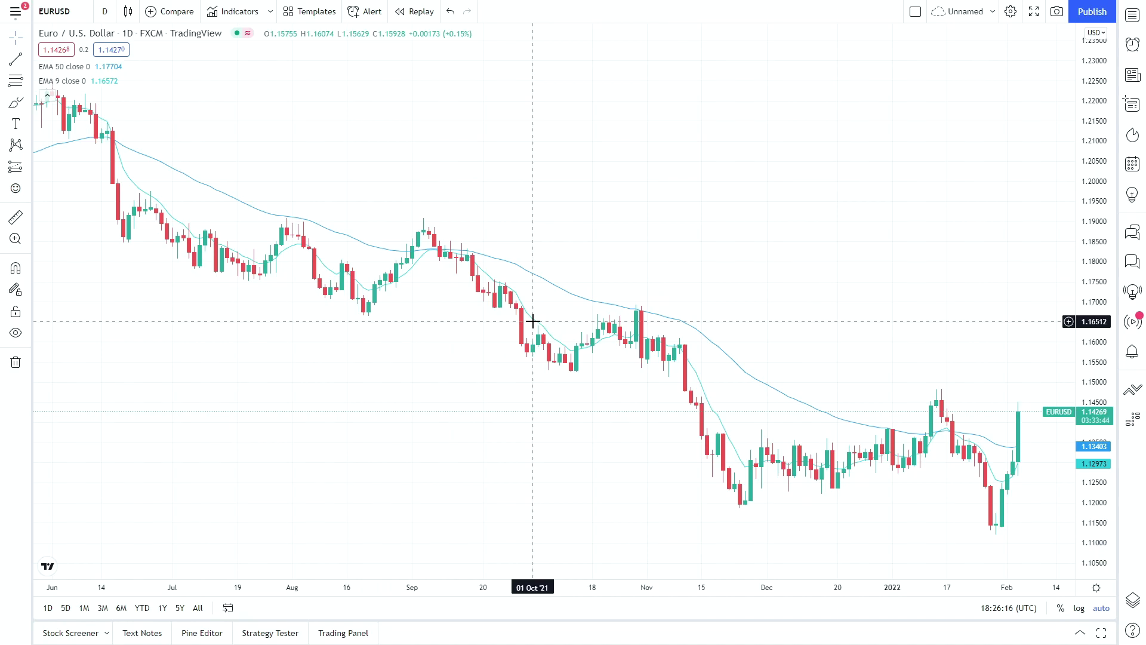
Select the 50-period EMA line on the chart, review its available actions, and dismiss them.
mouse_move(59, 87)
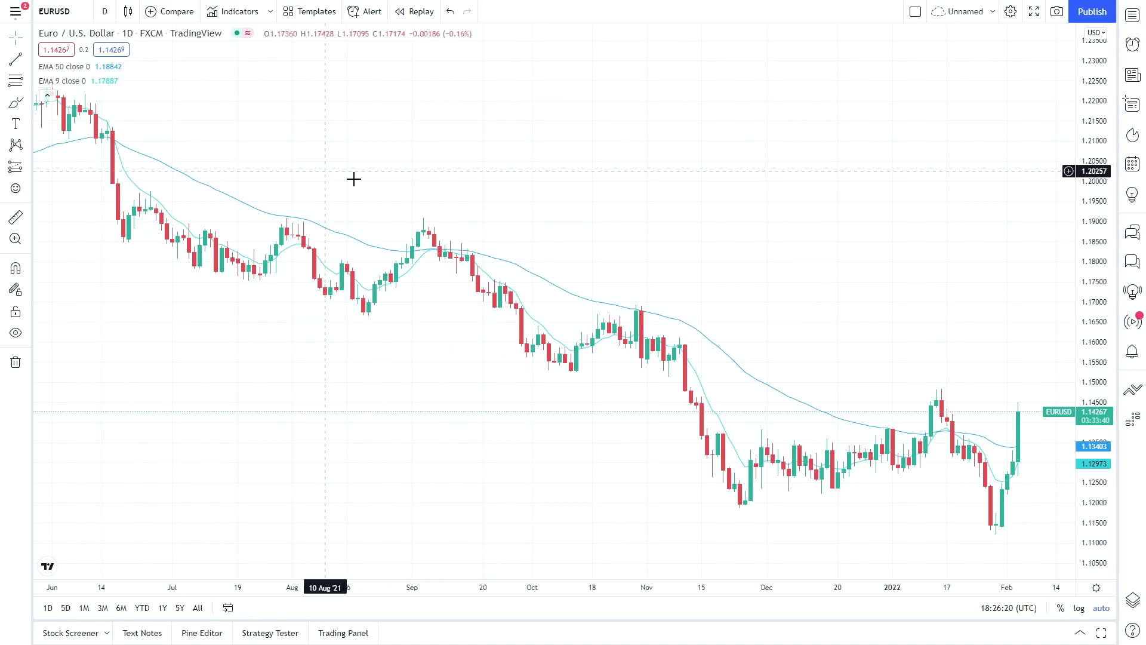
left_click(471, 249)
right_click(472, 254)
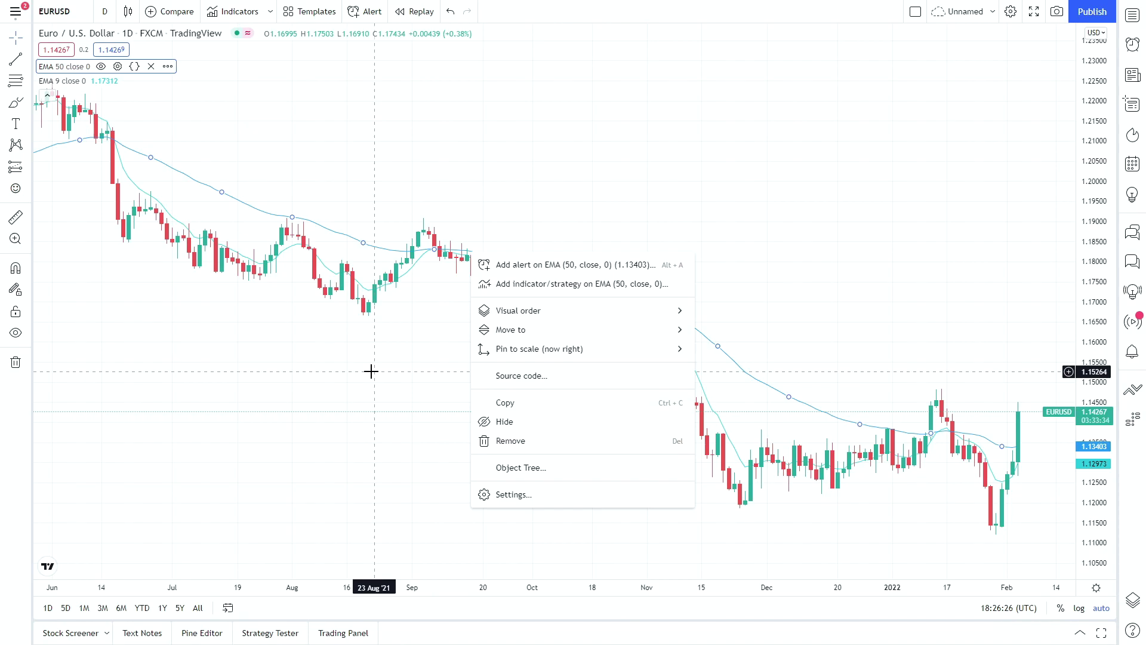
left_click(391, 352)
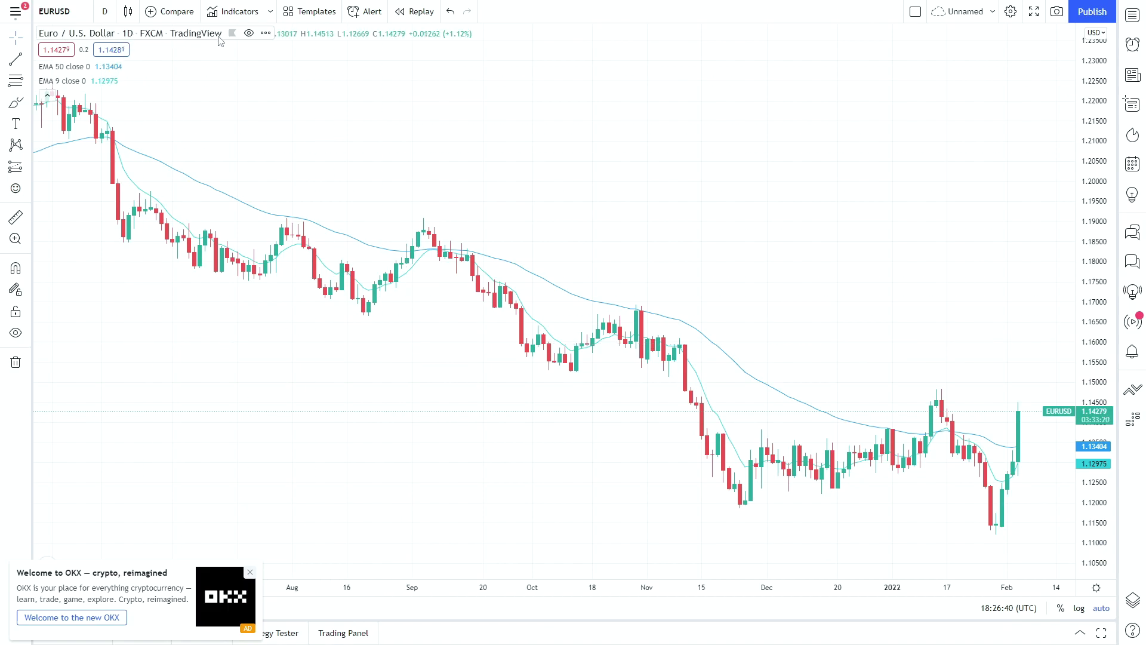
Hide the EURUSD price candles and show them again, and do the same with all indicators at once.
left_click(249, 34)
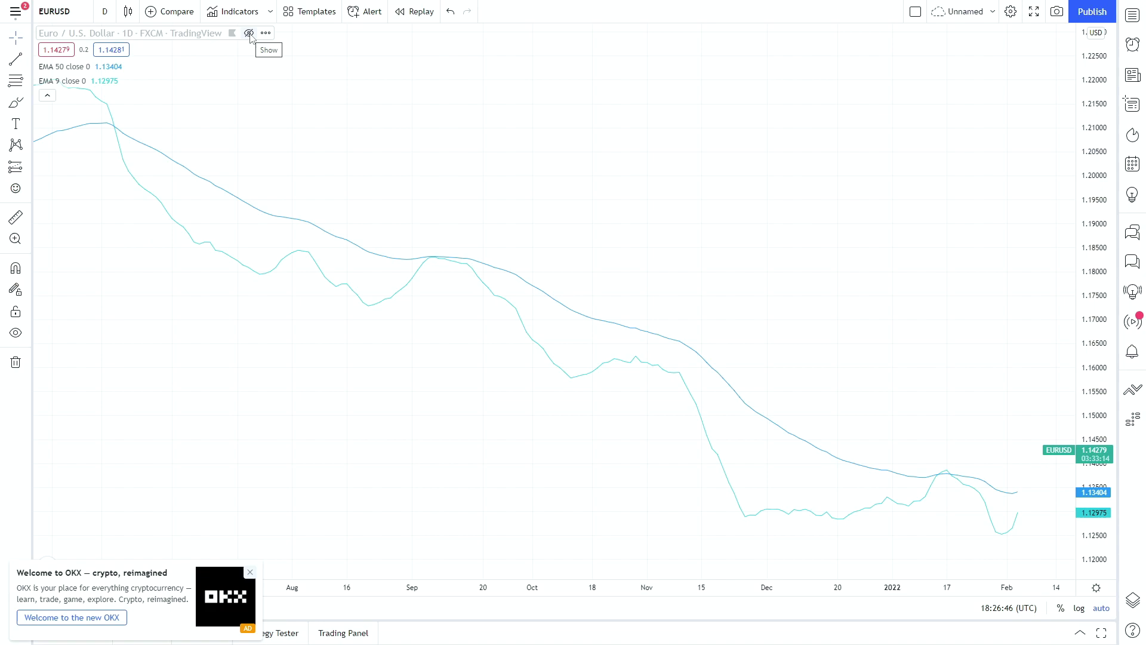
left_click(249, 34)
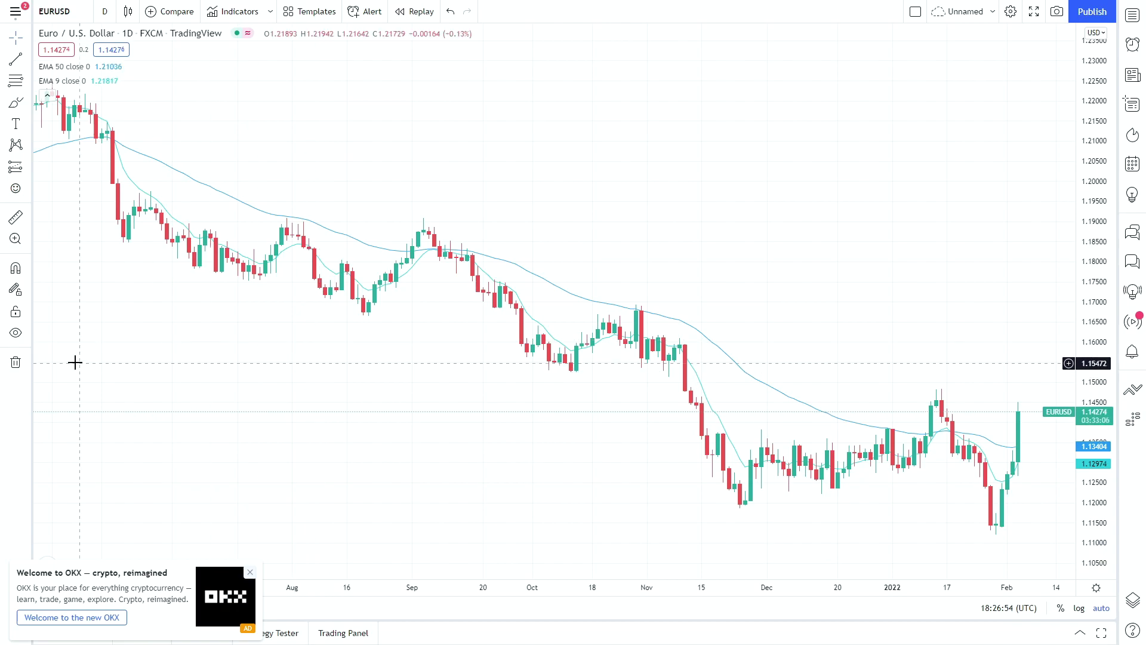
left_click(28, 335)
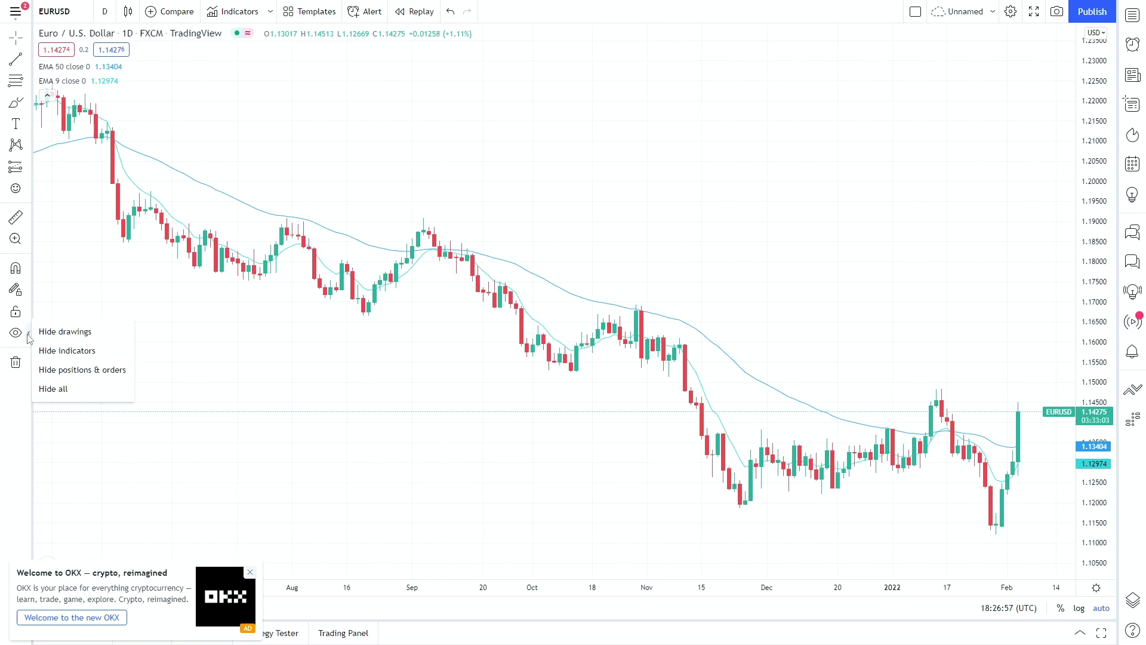
left_click(99, 352)
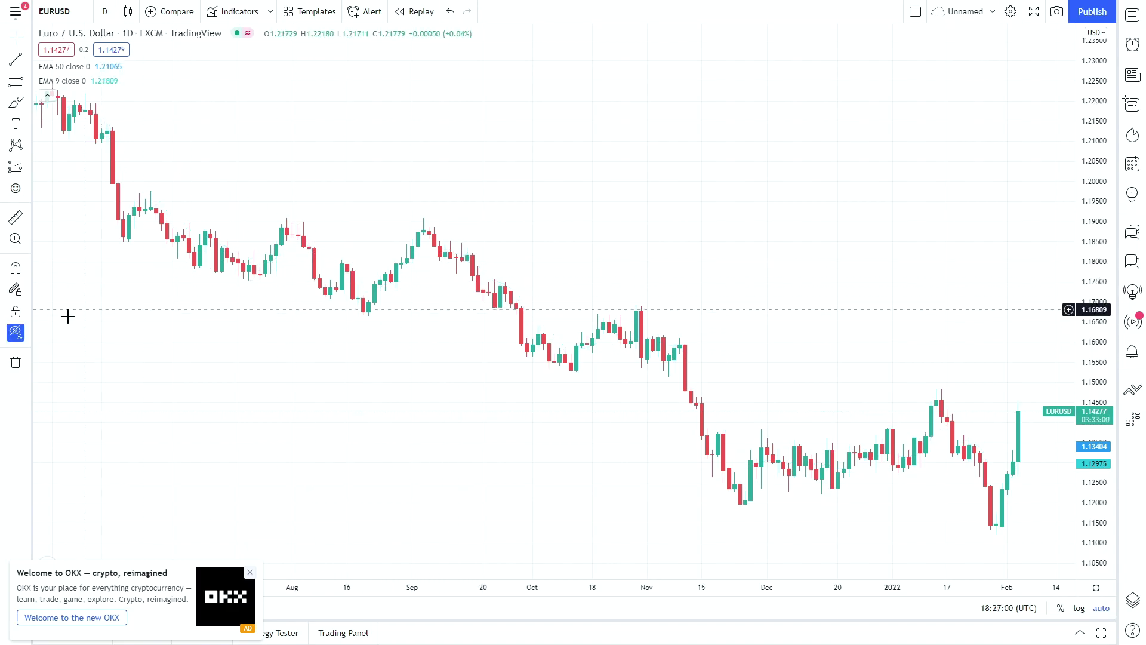
left_click(20, 338)
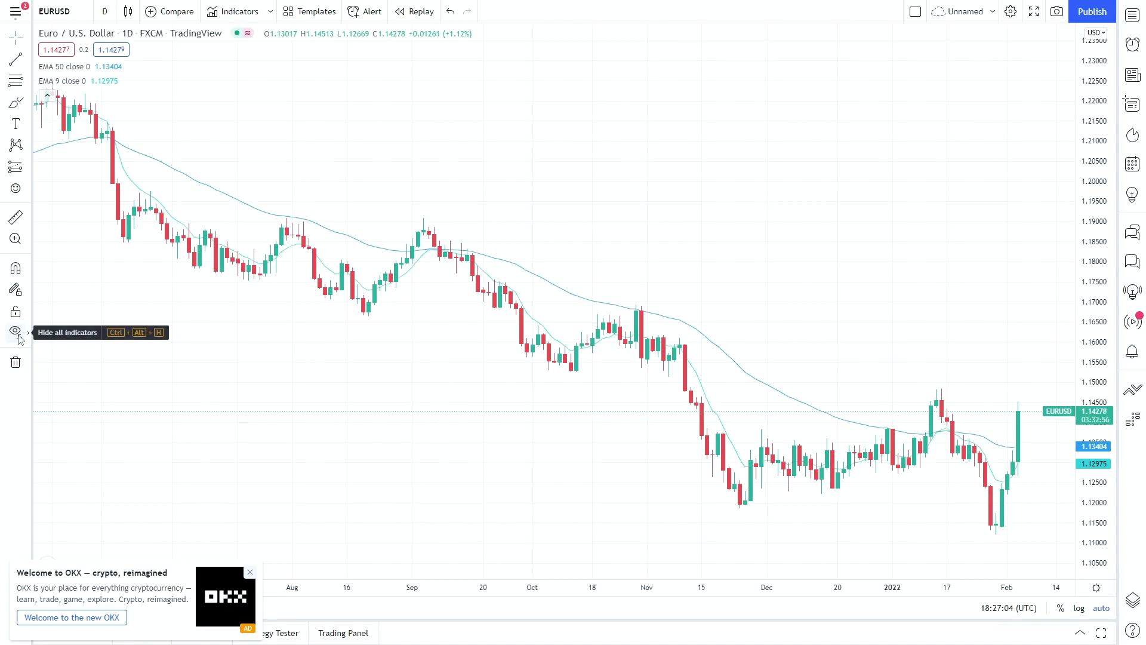
mouse_move(90, 80)
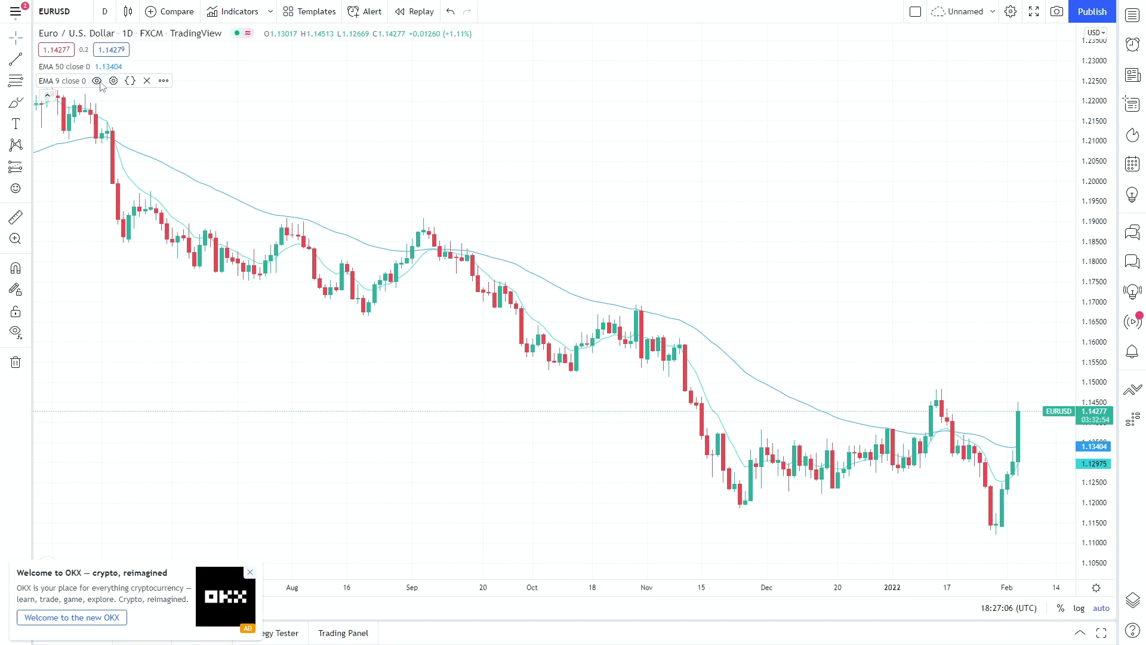
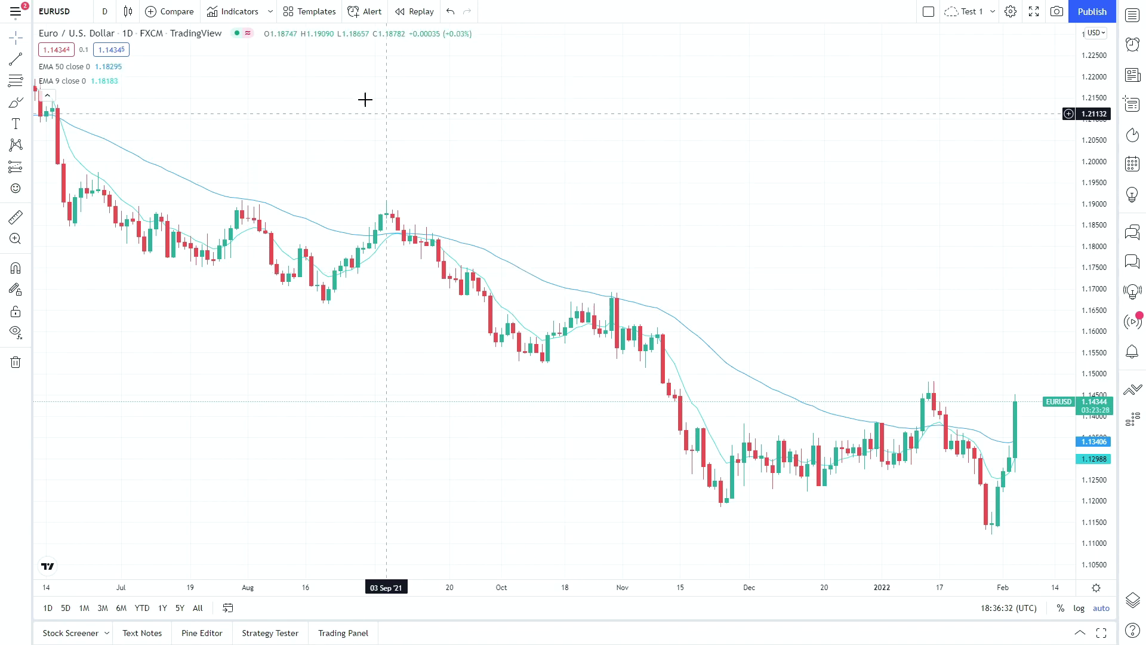
Add the favorite Relative Strength Index to the chart and close the advertisement.
left_click(272, 14)
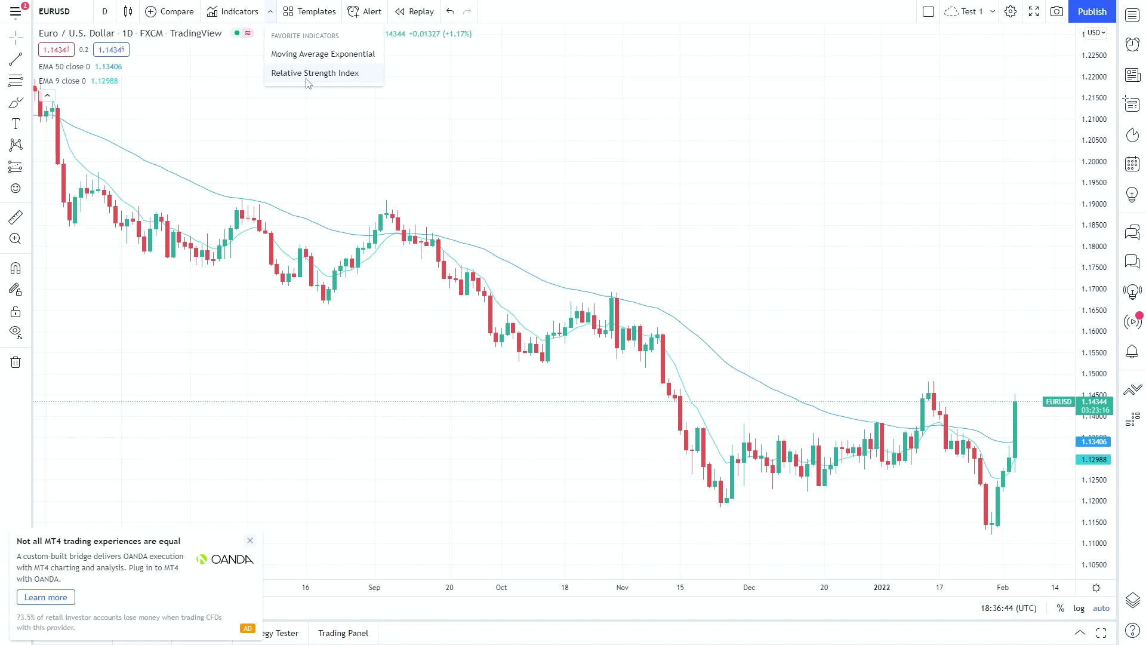
left_click(308, 74)
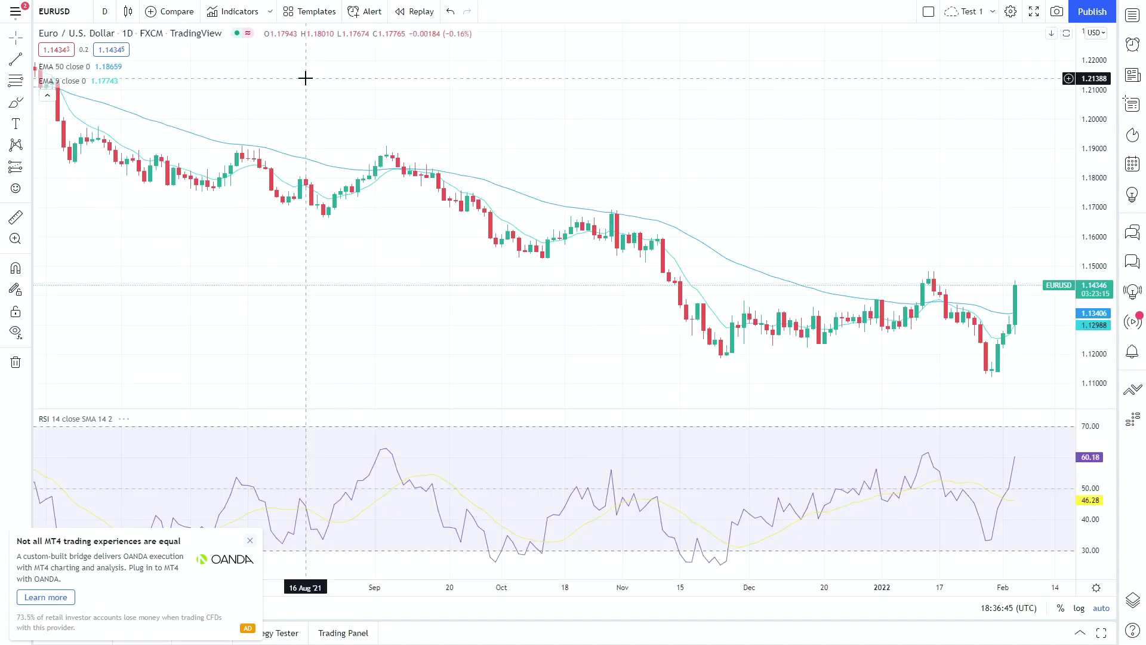
left_click(251, 542)
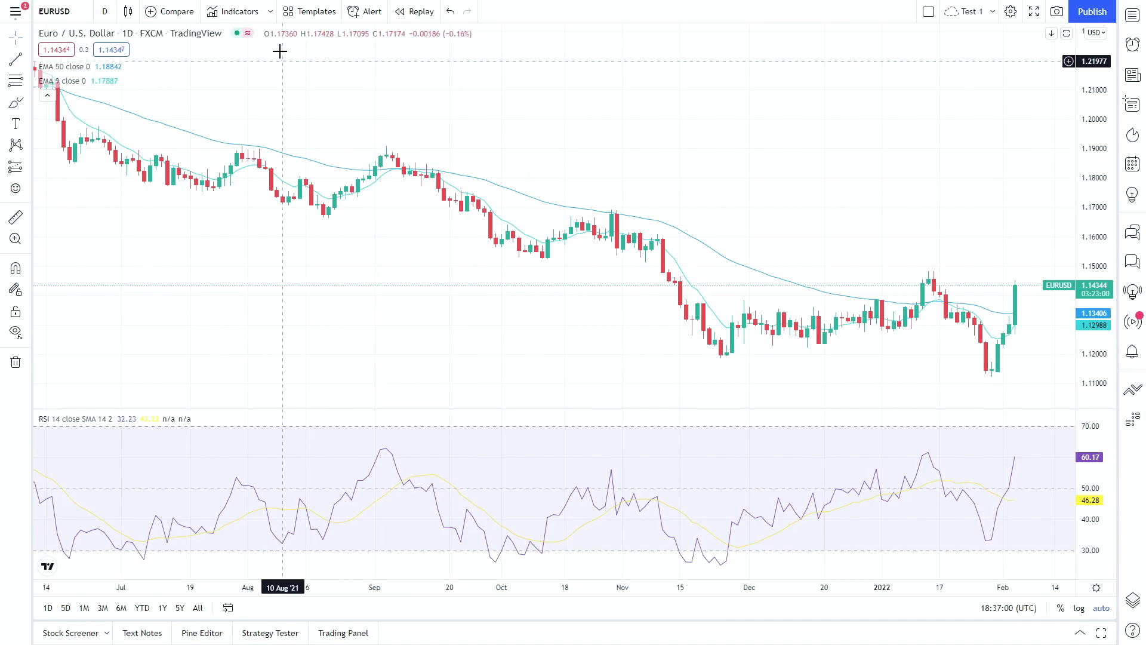
Save the two EMAs and the RSI as an indicator template named 1 that remembers the interval.
left_click(310, 16)
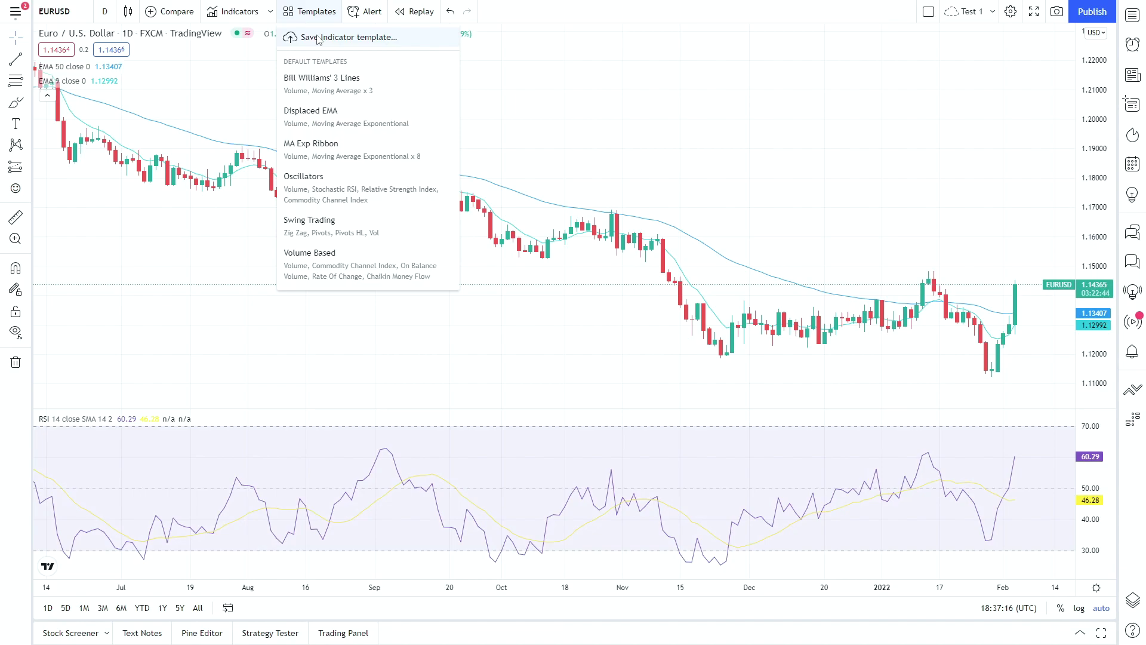
left_click(317, 39)
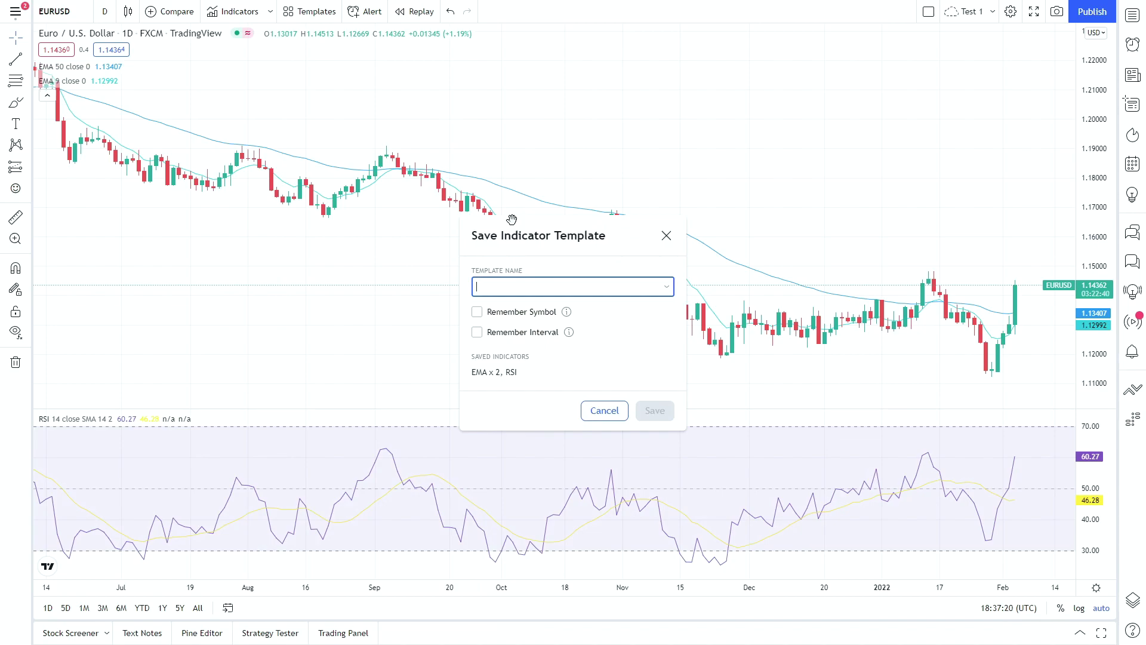
type("1")
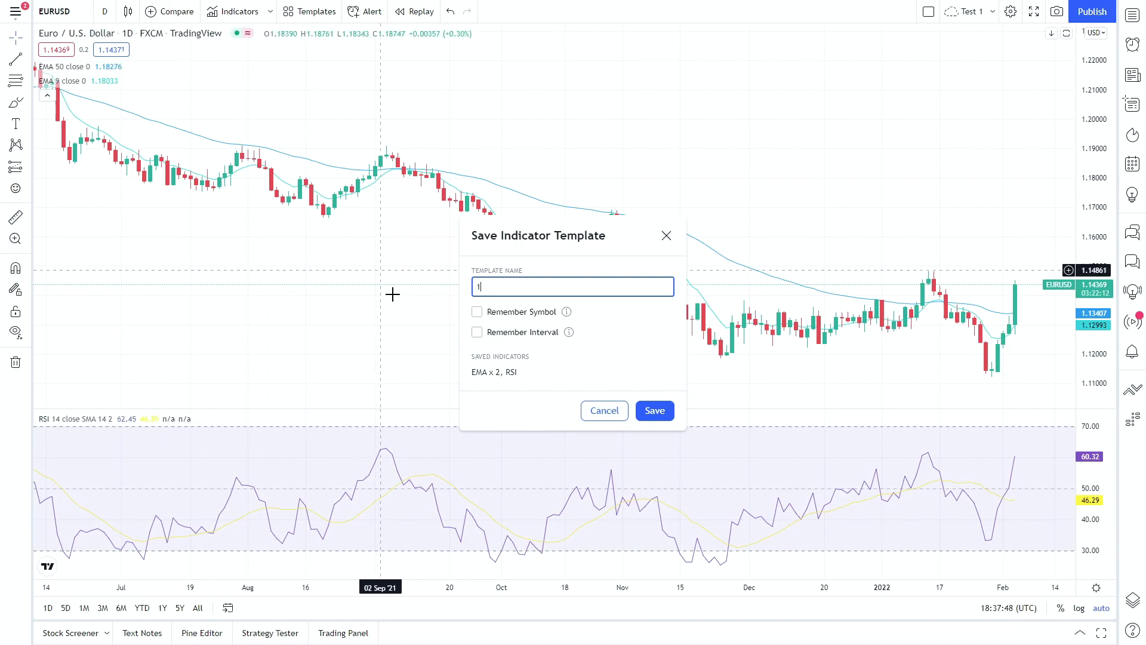
left_click(477, 334)
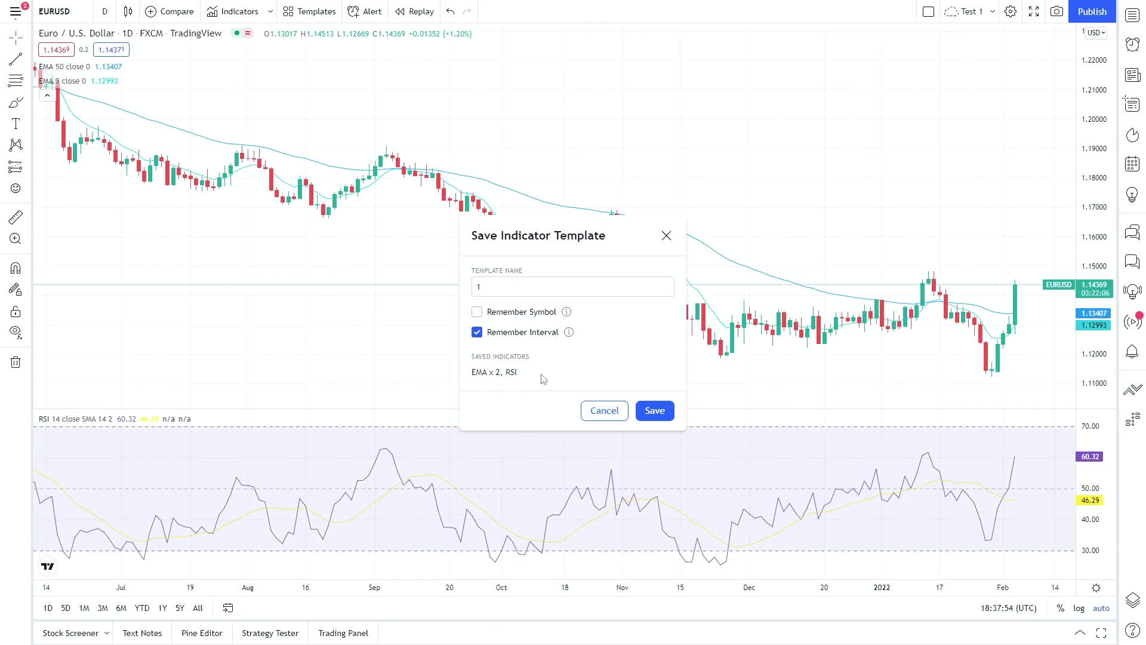
left_click(655, 411)
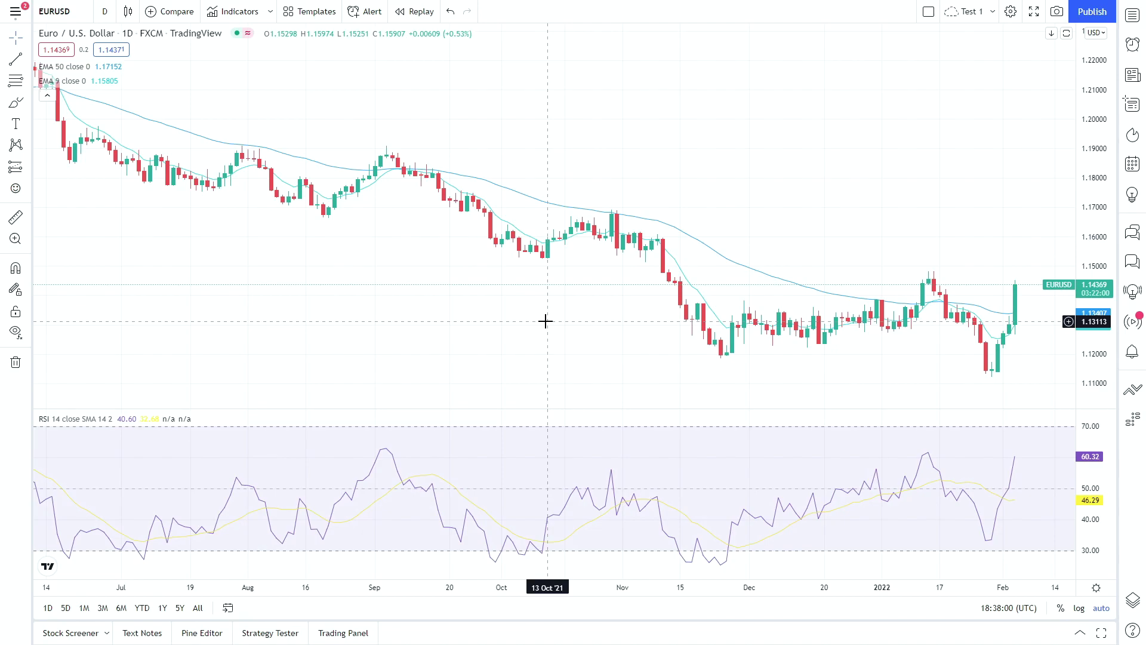
Apply the default template Bill Williams' 3 Lines to the chart, and switch back to the saved template 1.
left_click(298, 13)
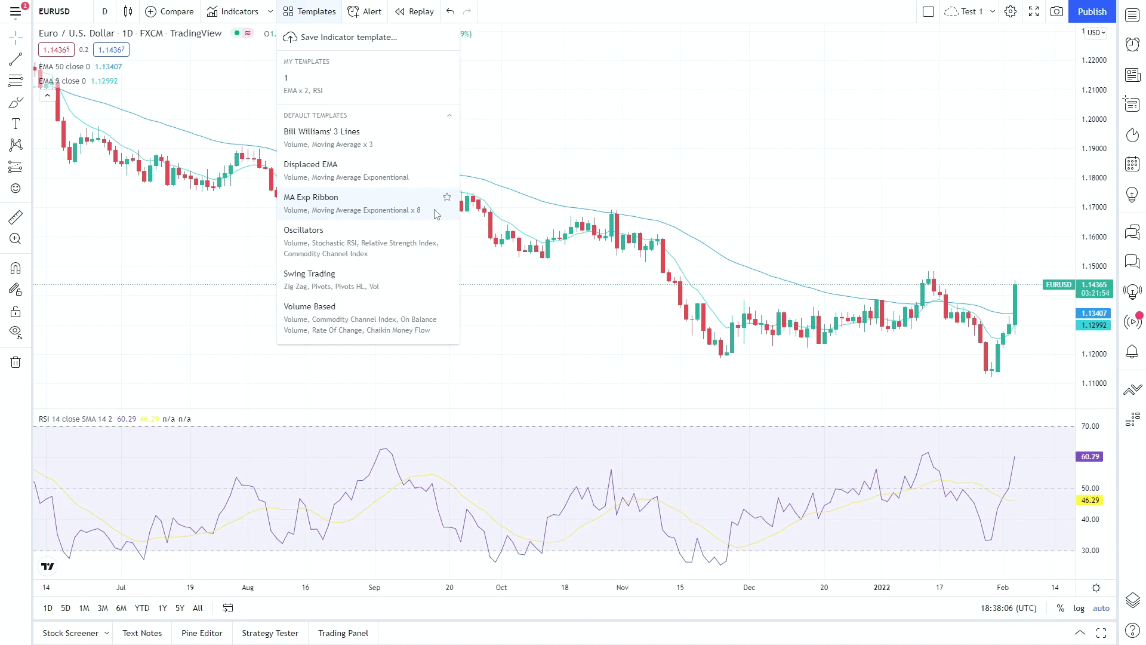
left_click(392, 141)
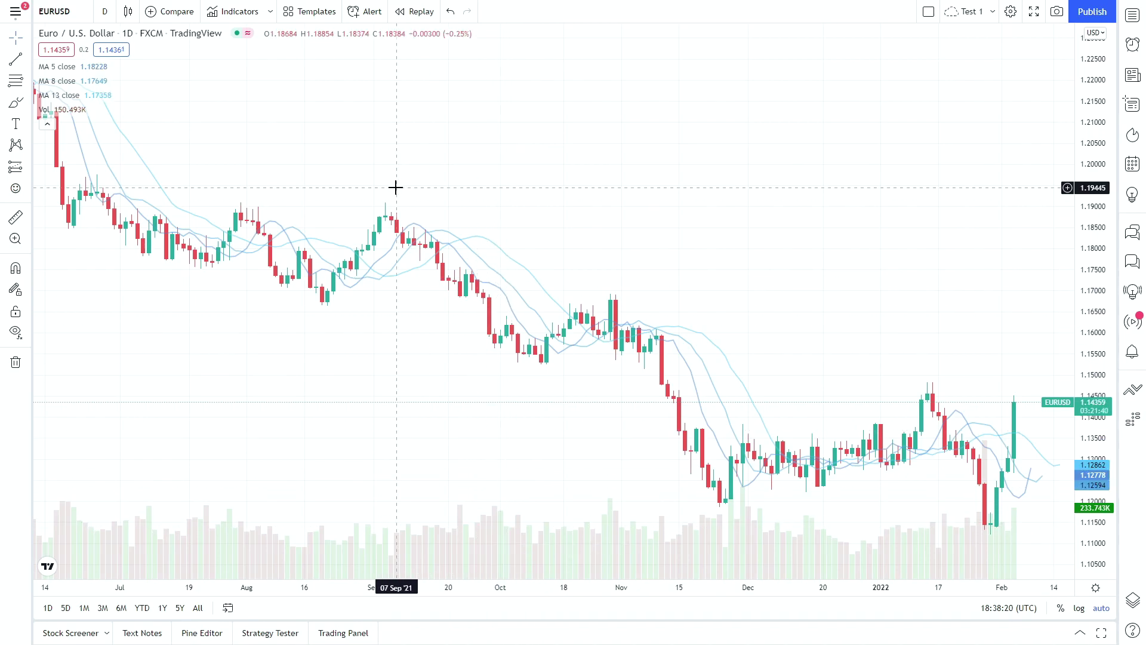
left_click(311, 16)
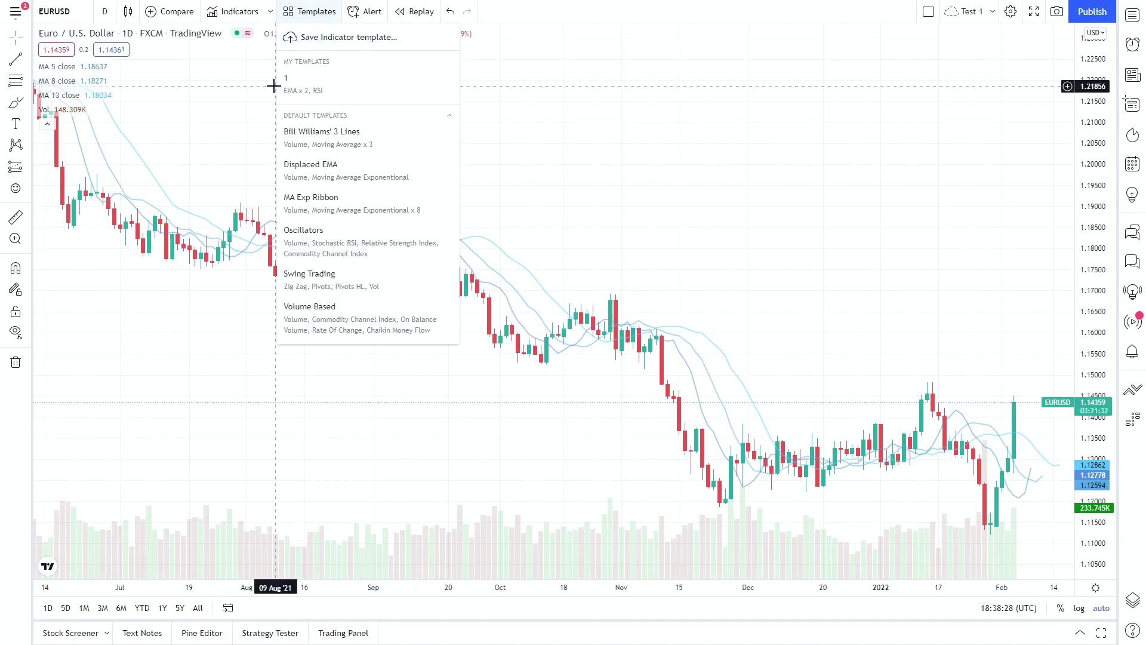
left_click(312, 86)
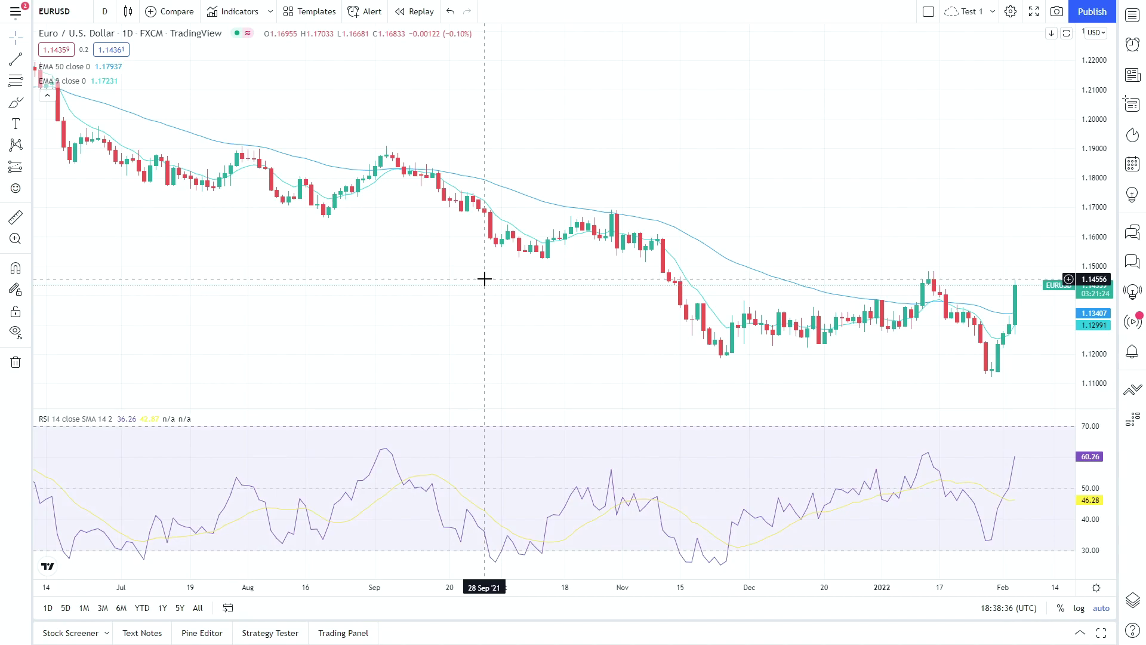
Delete the saved indicator template 1, confirm the deletion, and check the template list.
left_click(317, 13)
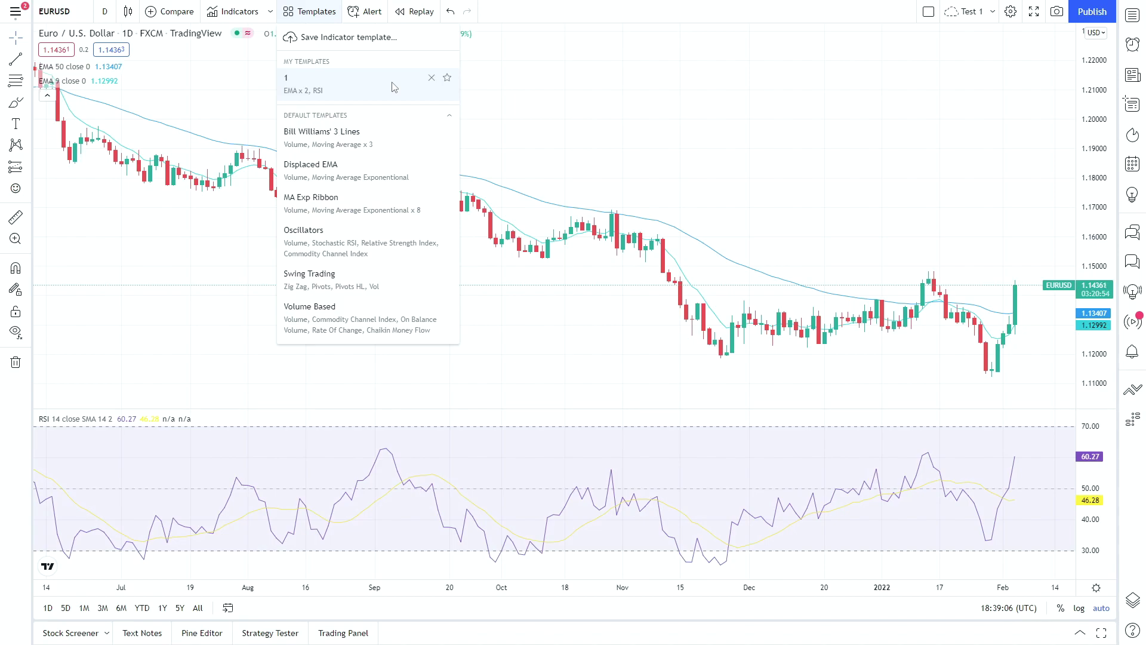
left_click(431, 77)
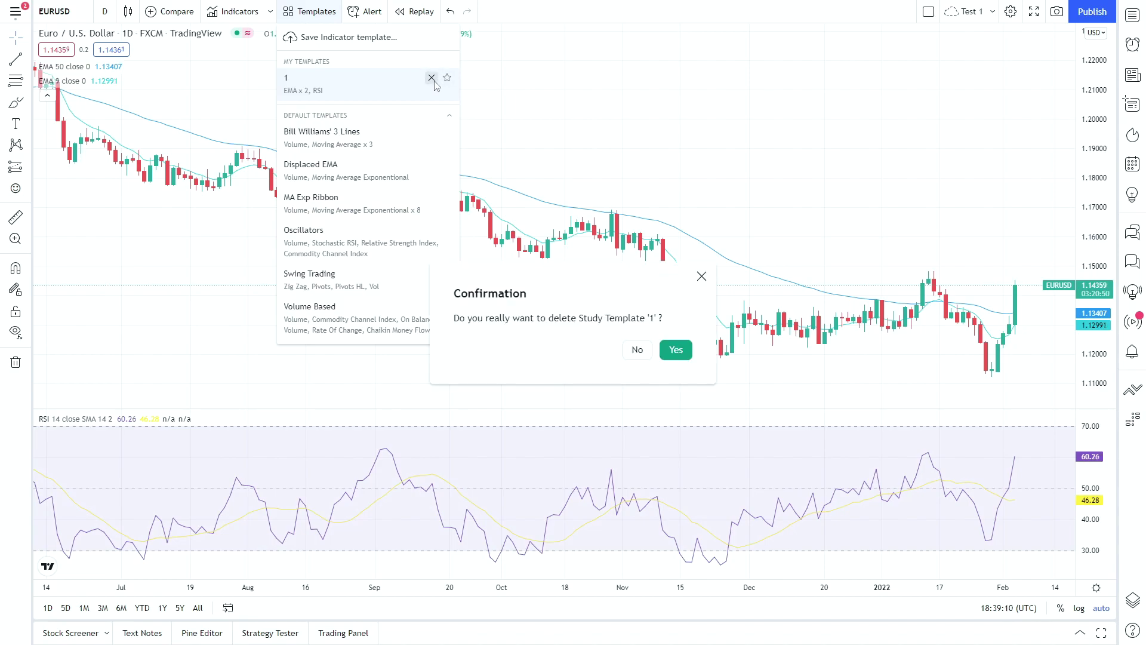
left_click(675, 350)
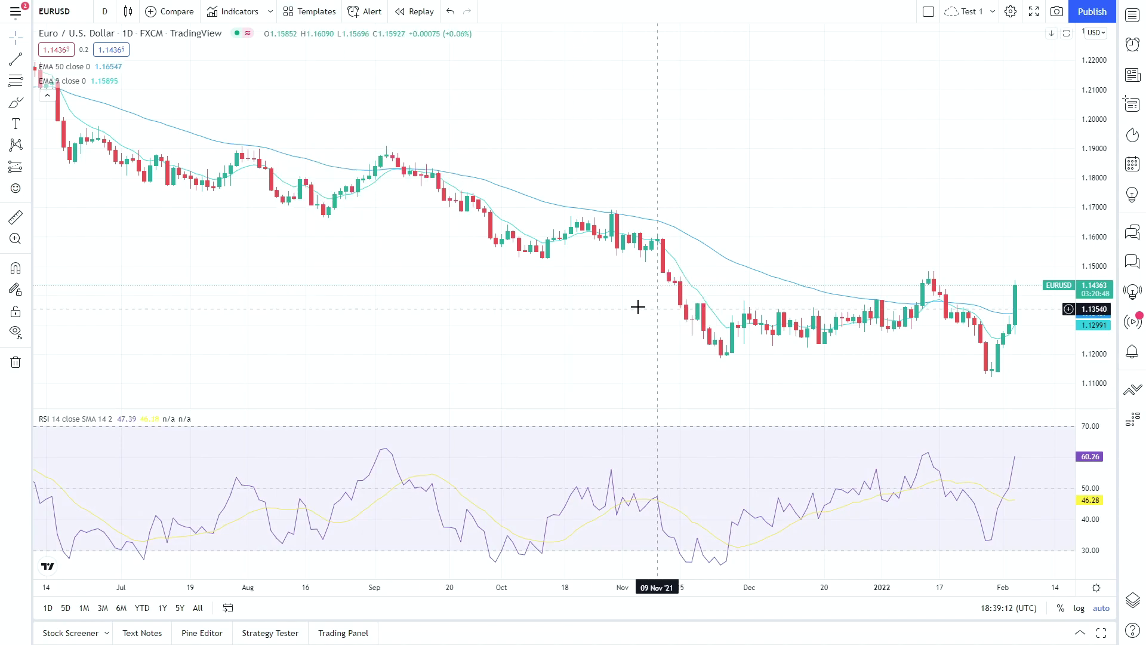
left_click(310, 11)
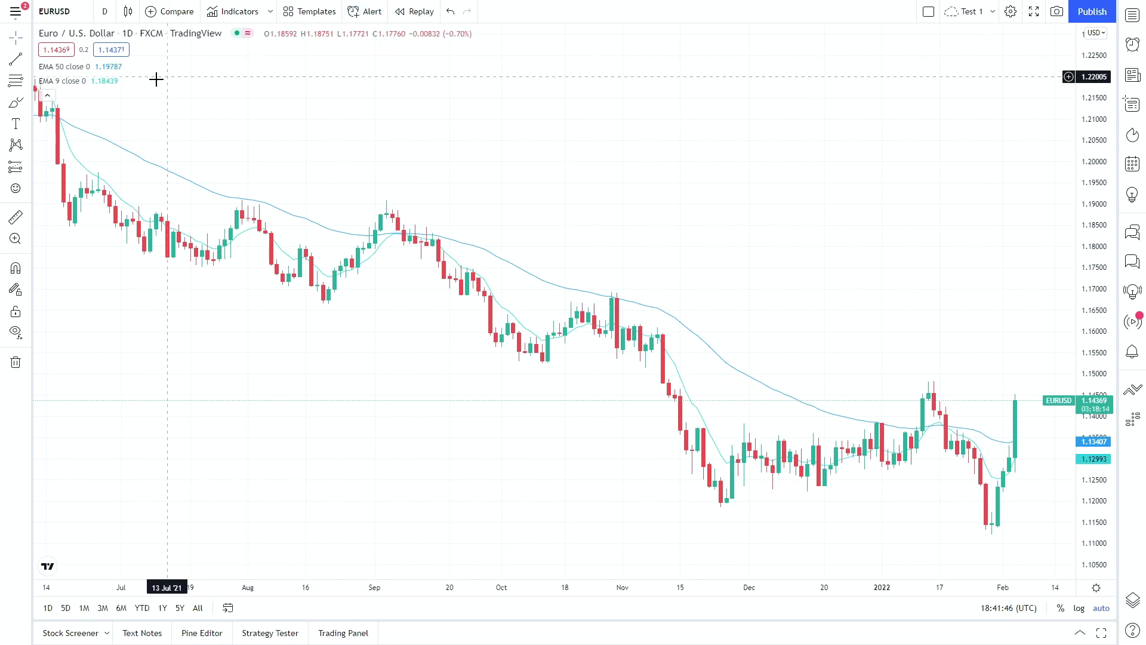
Check the EMA 50 options, start a new EURUSD alert, and review its condition sources and types, keeping EURUSD and Crossing selected.
mouse_move(124, 70)
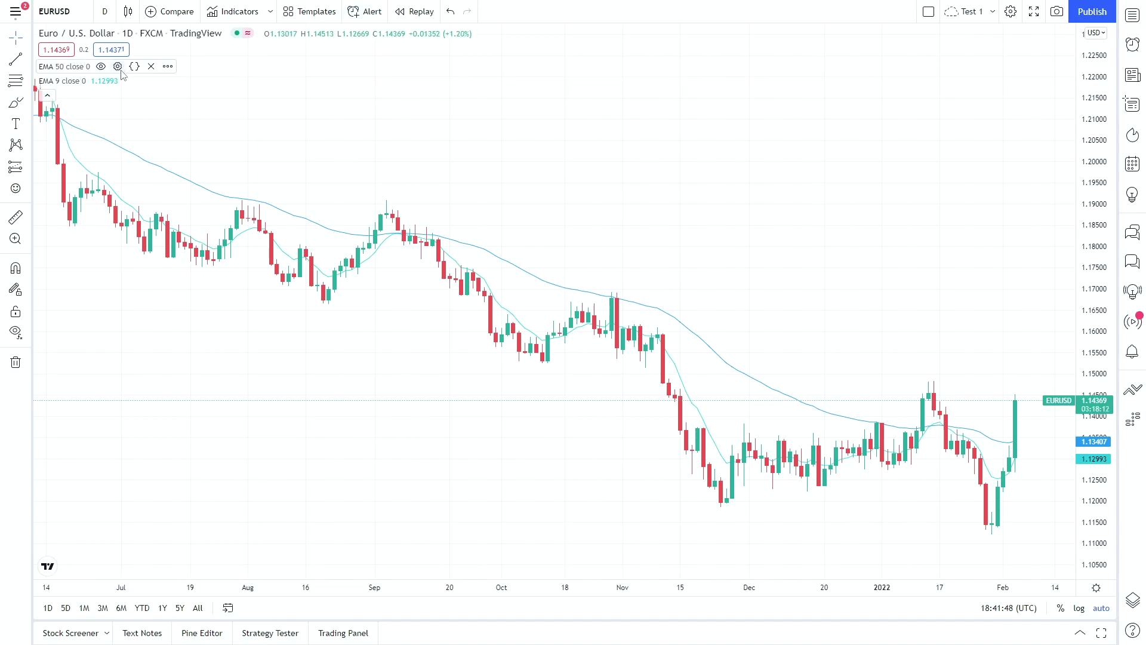
left_click(167, 68)
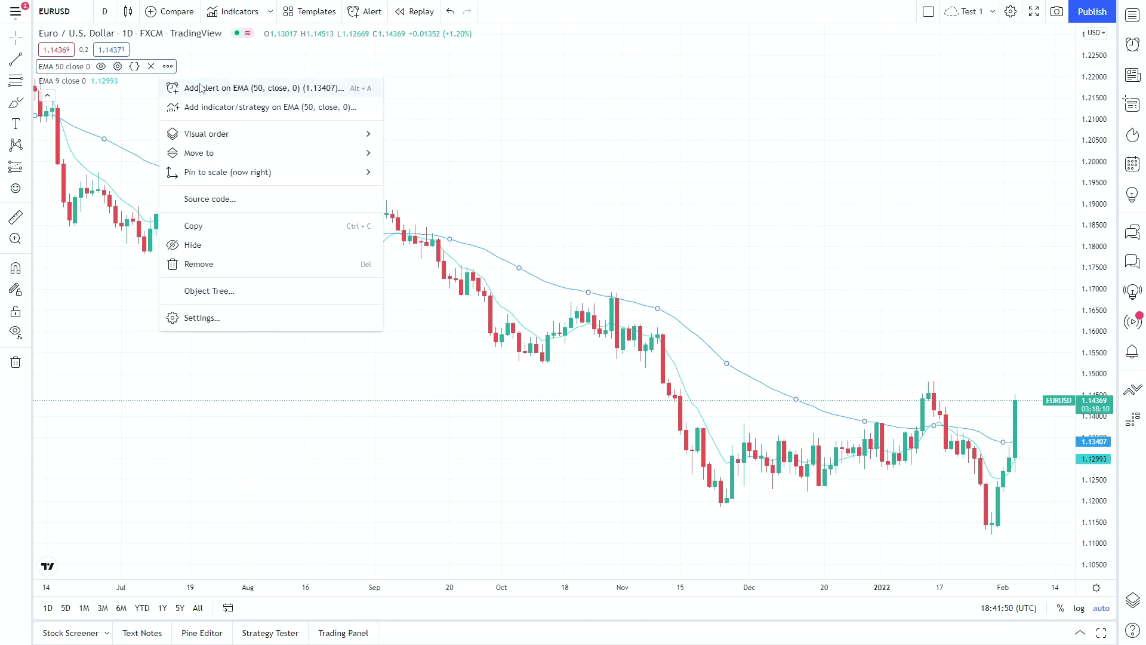
left_click(371, 12)
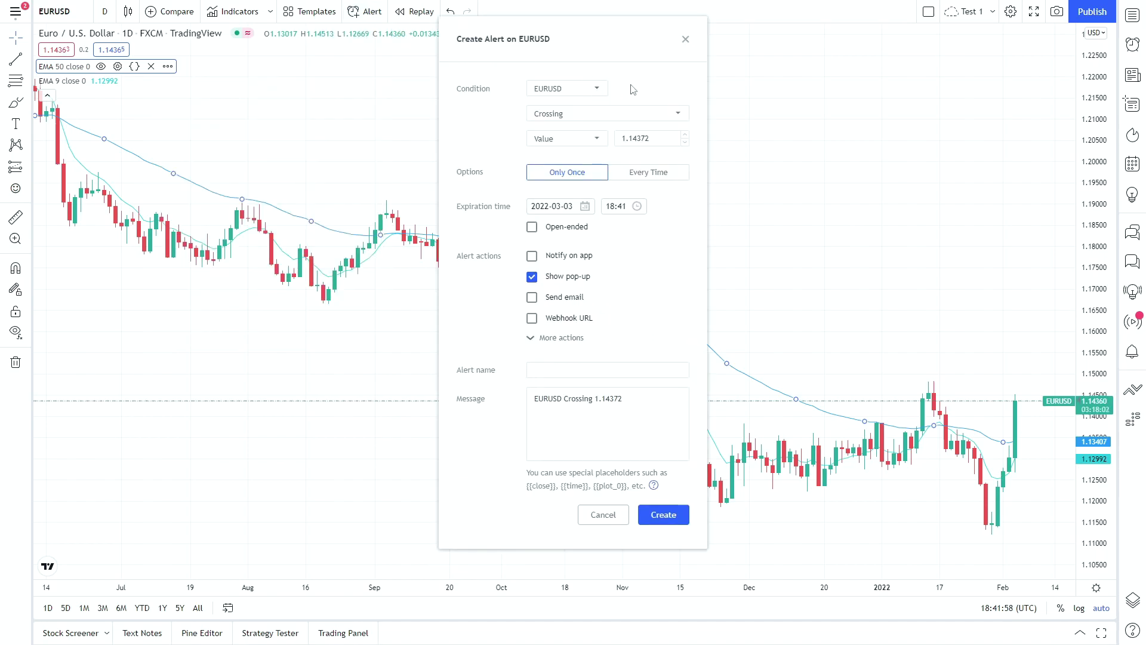
left_click(585, 93)
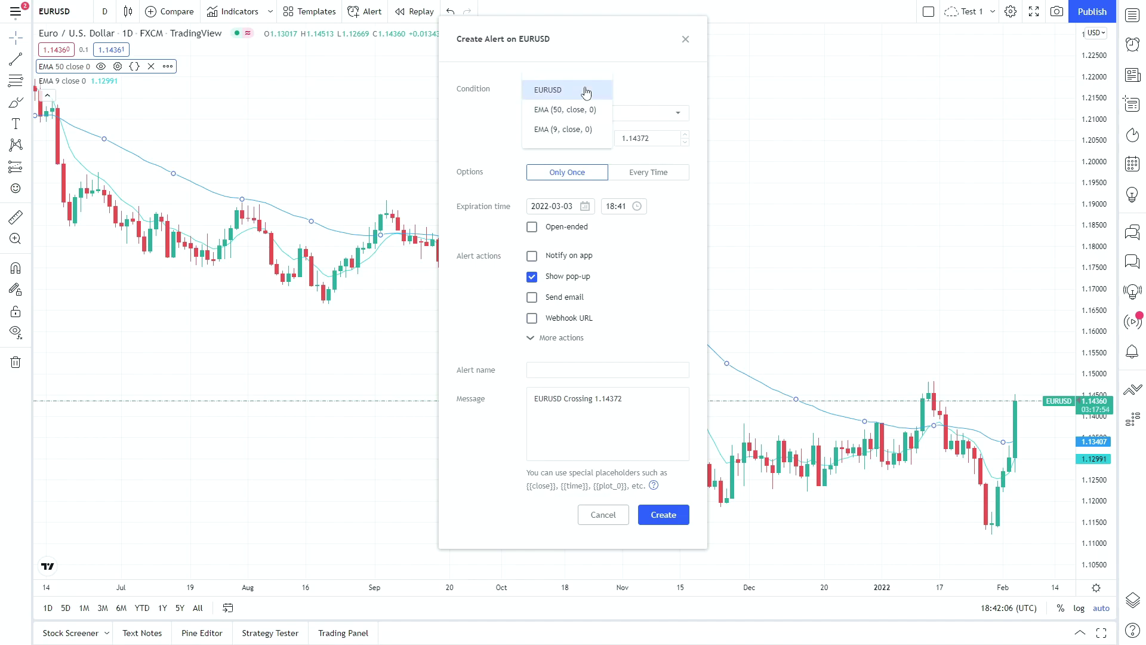
left_click(586, 91)
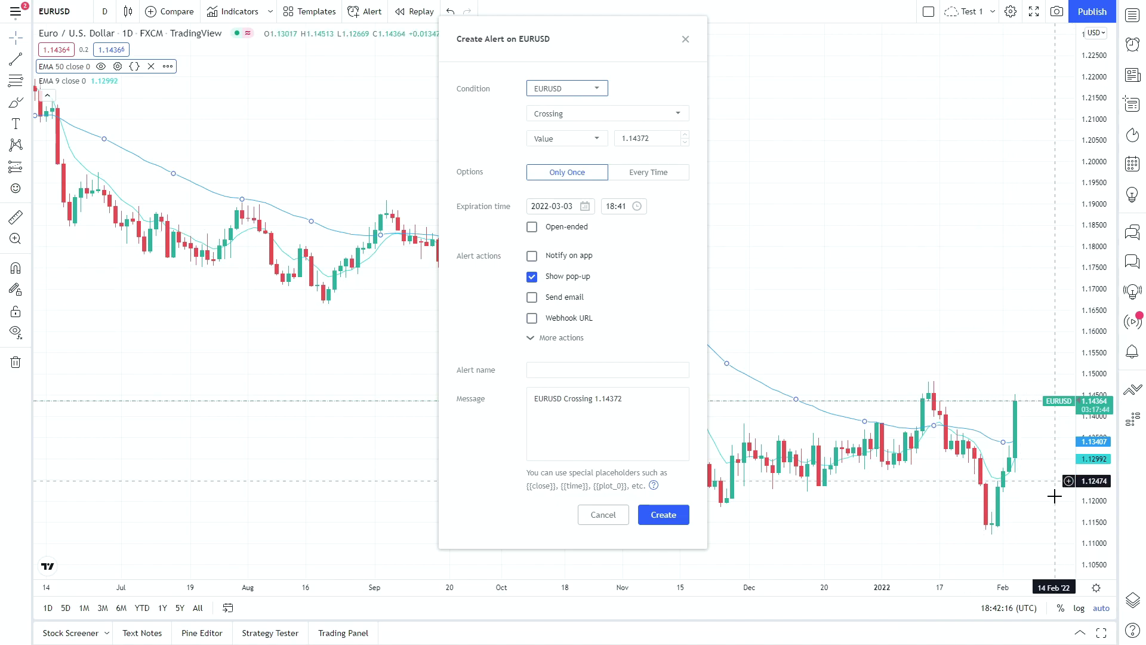
left_click(591, 116)
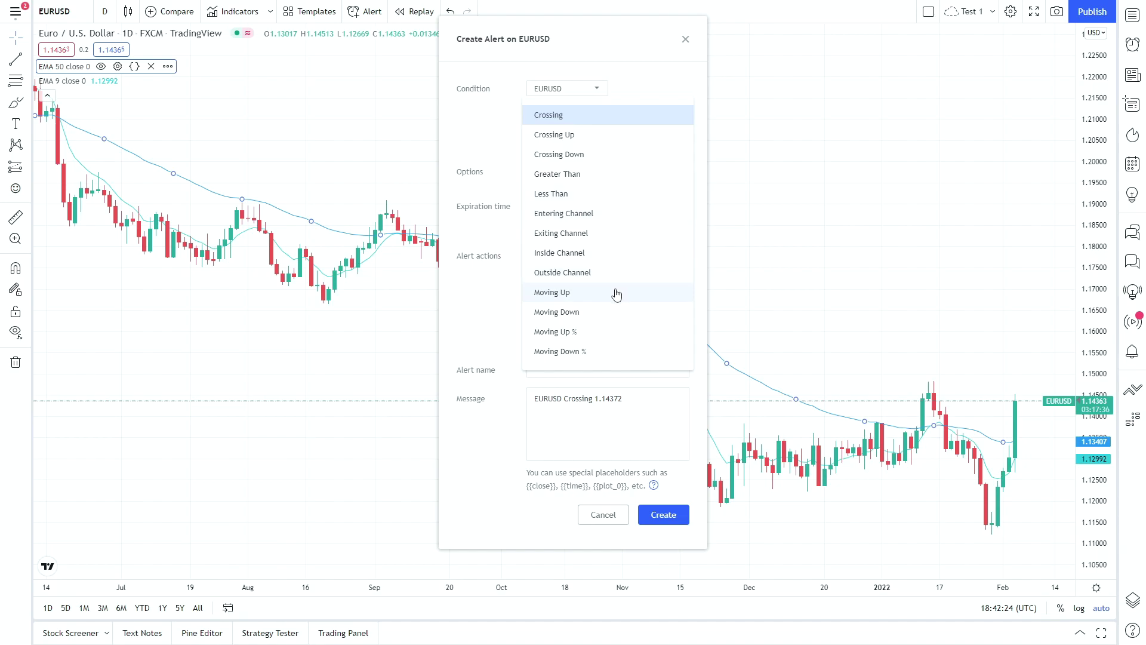
left_click(614, 118)
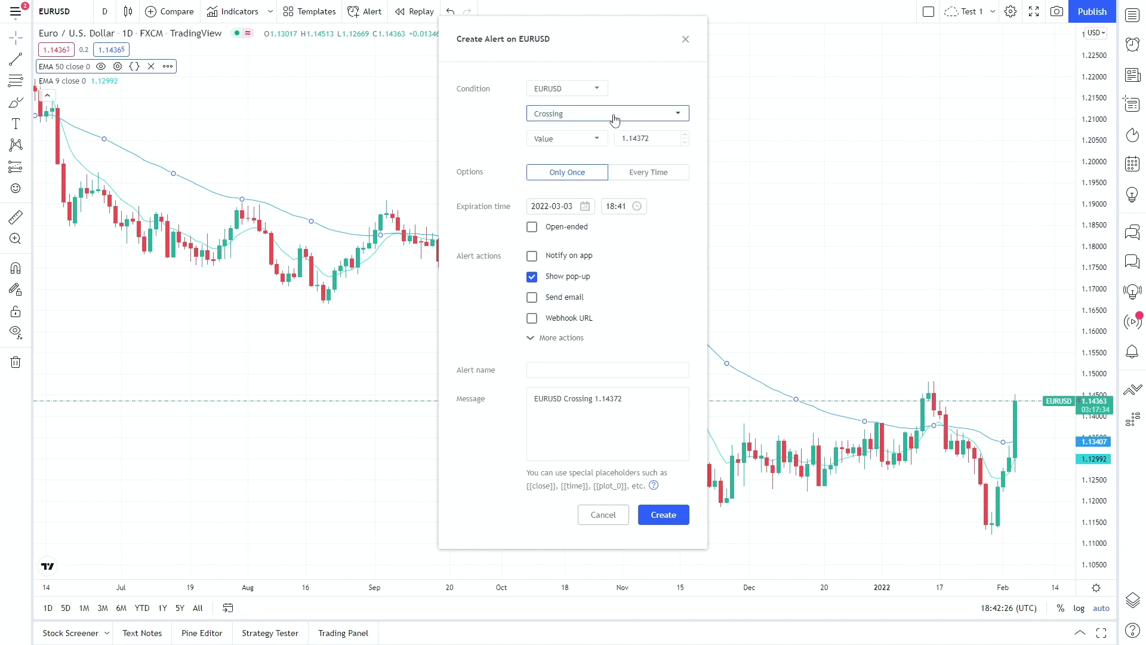
Set the alert condition to EMA (9, close, 0) crossing EMA (50, close, 0).
left_click(596, 140)
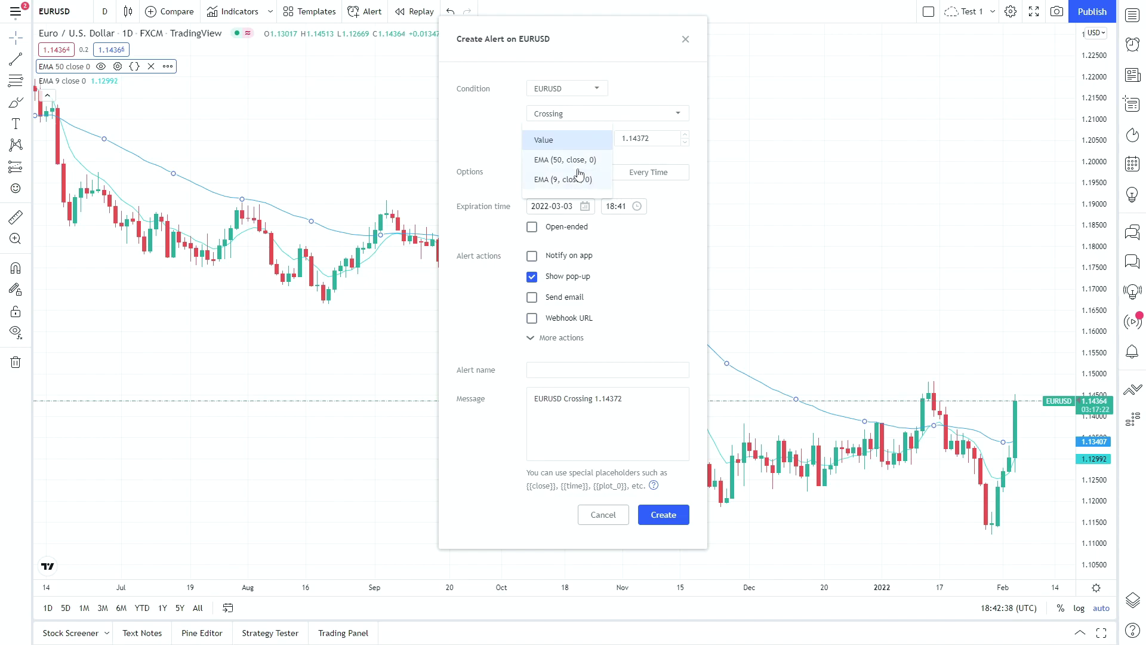
left_click(580, 161)
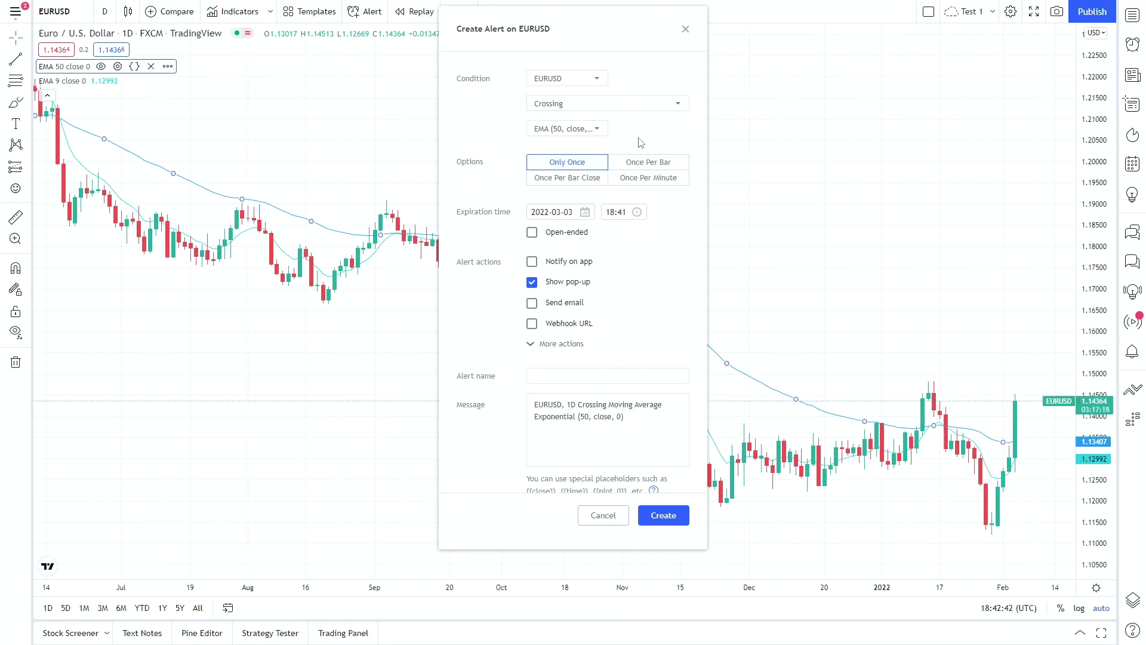
left_click(583, 84)
left_click(576, 117)
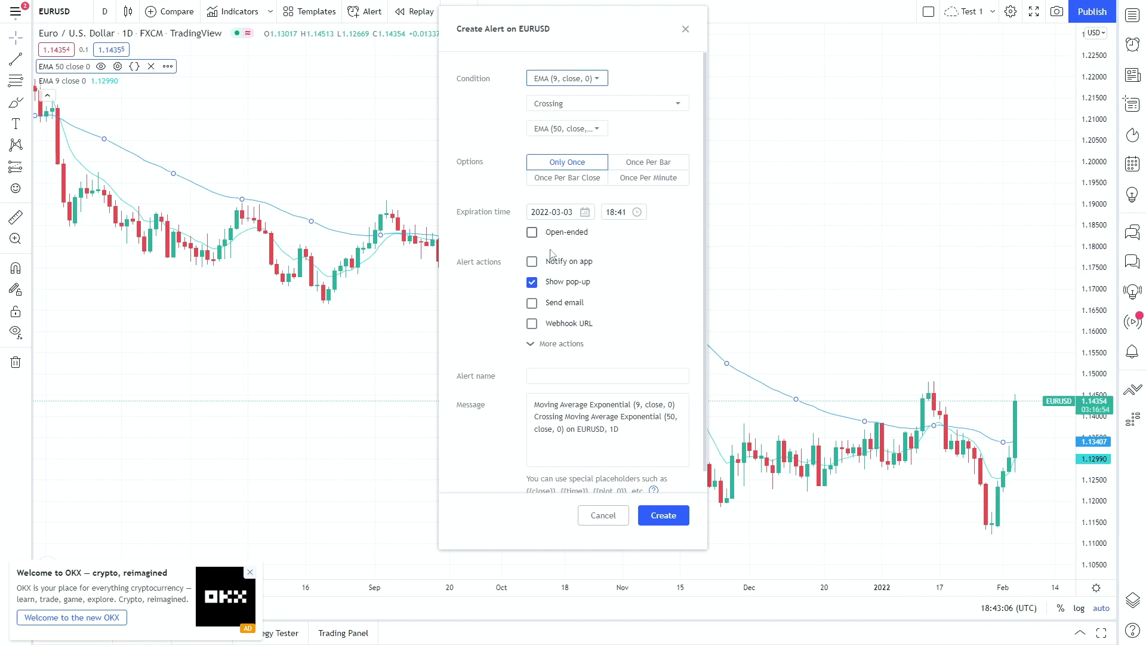
Review the additional alert actions, alert name and message settings, and close the alert setup without creating it.
left_click(542, 345)
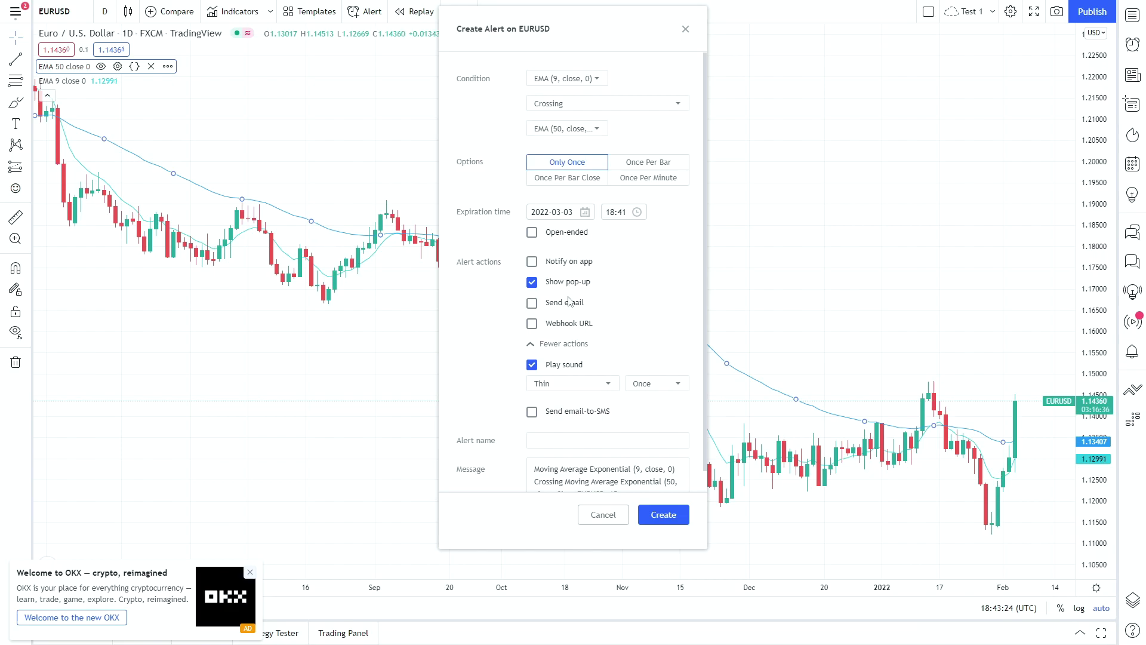
scroll(570, 301, "down", 2)
scroll(567, 303, "down", 1)
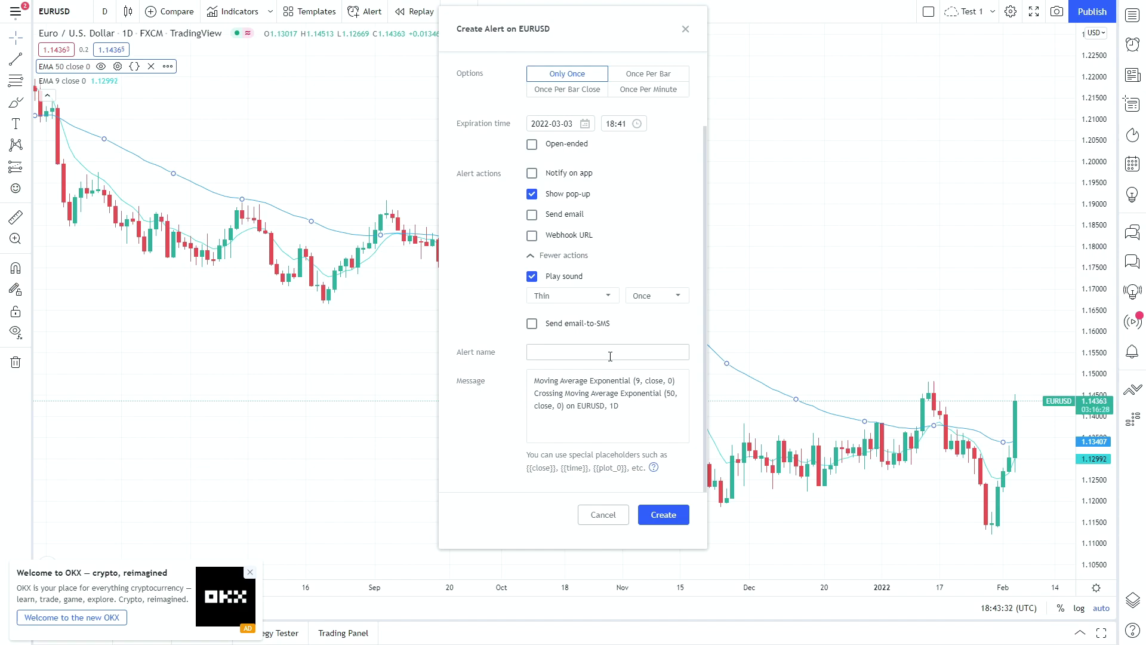
scroll(611, 357, "up", 3)
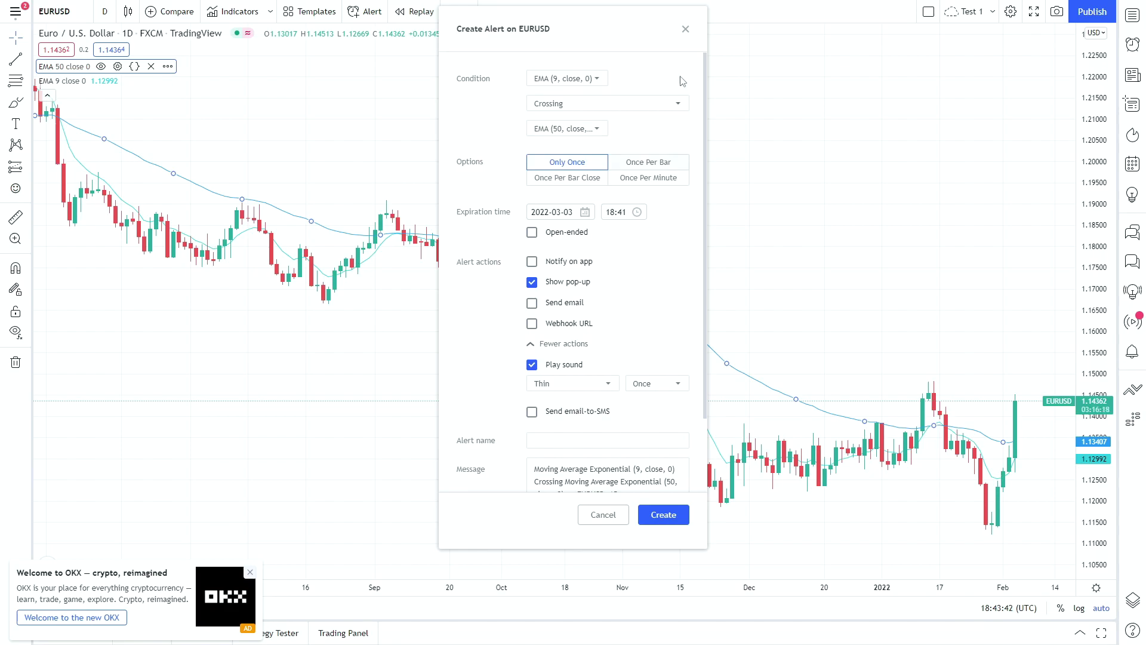
left_click(684, 33)
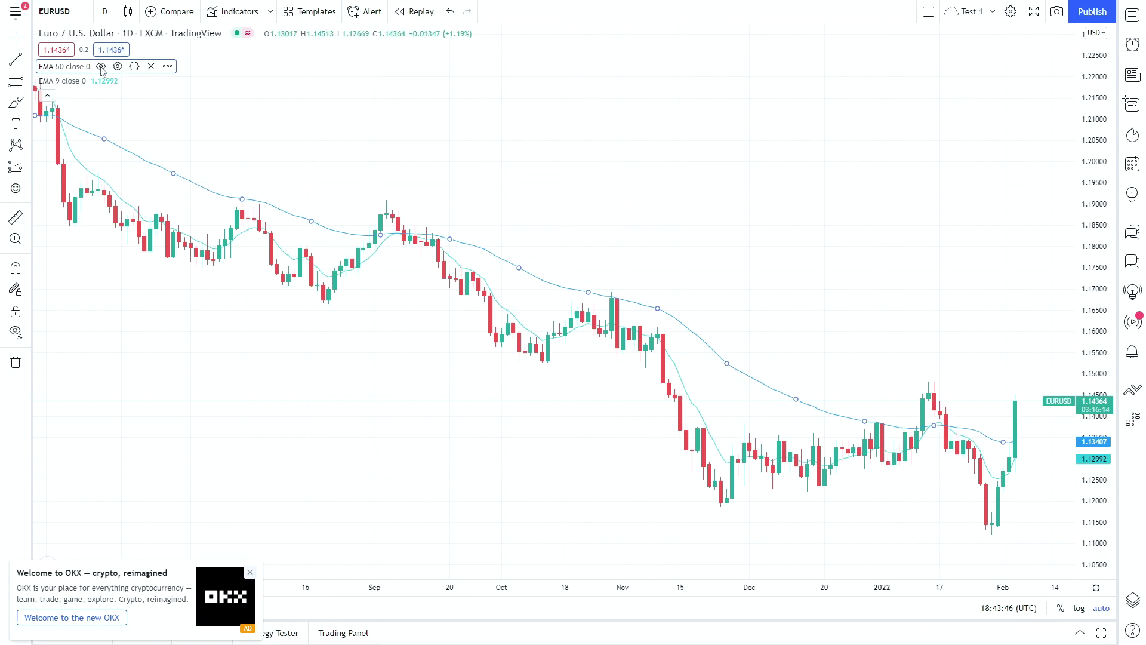
Open an alert setup directly from the EMA 50 indicator, review its prefilled condition, and close it without creating the alert.
left_click(168, 66)
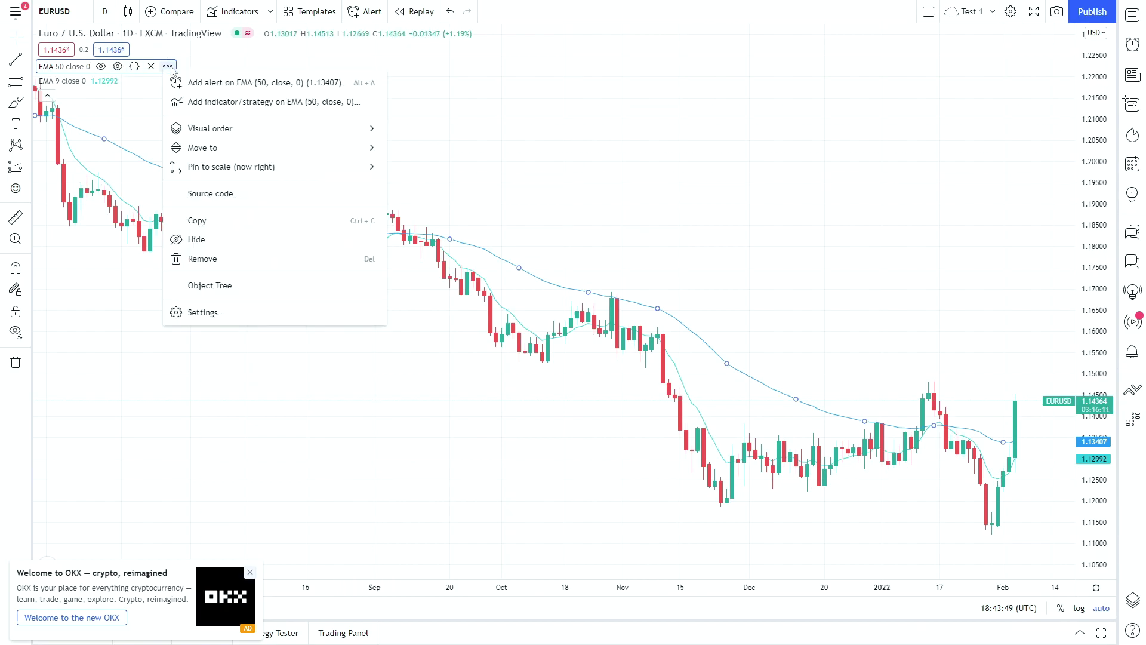
left_click(257, 84)
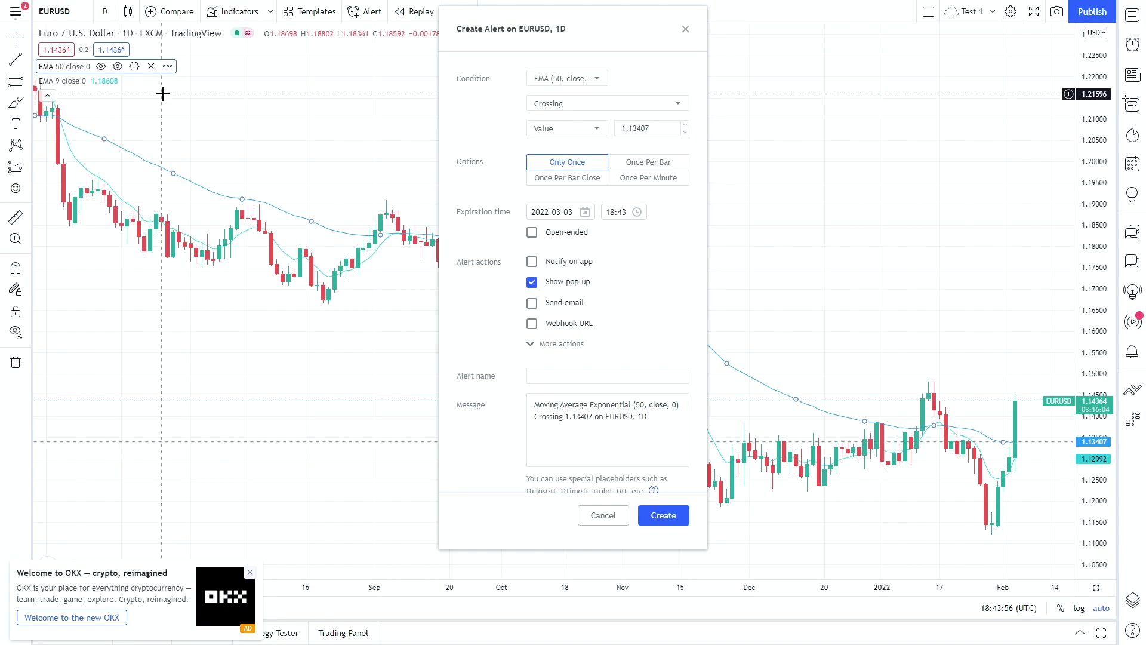
left_click(685, 30)
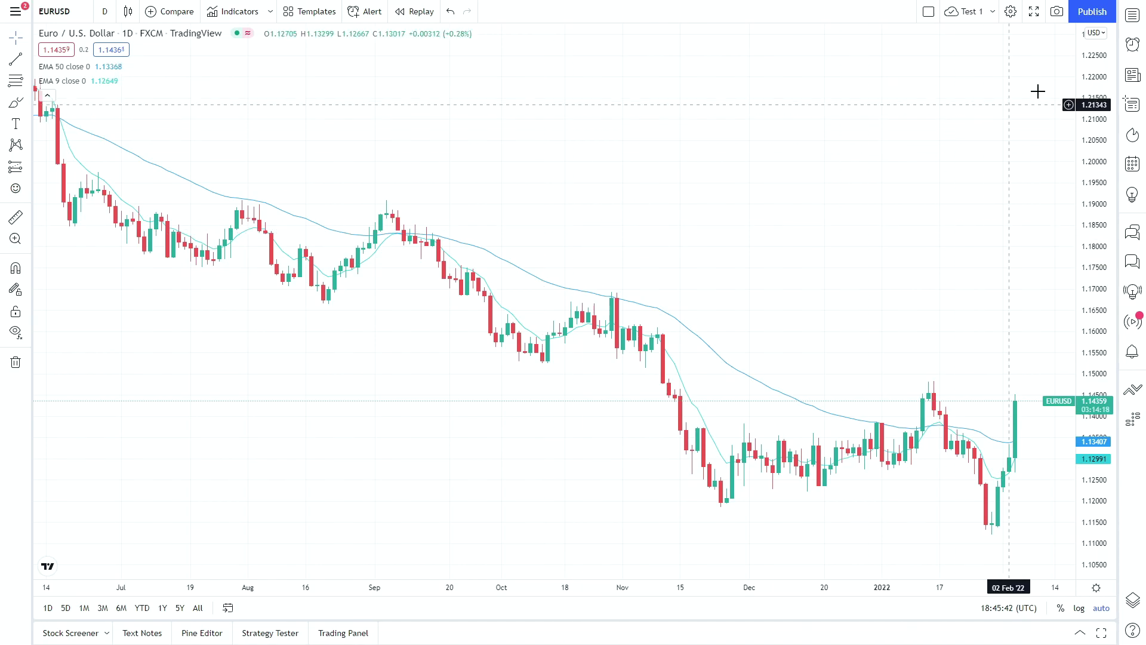
Show the list of alerts, inspect the settings of the EURUSD moving average crossing alert, and close them without saving.
left_click(1132, 51)
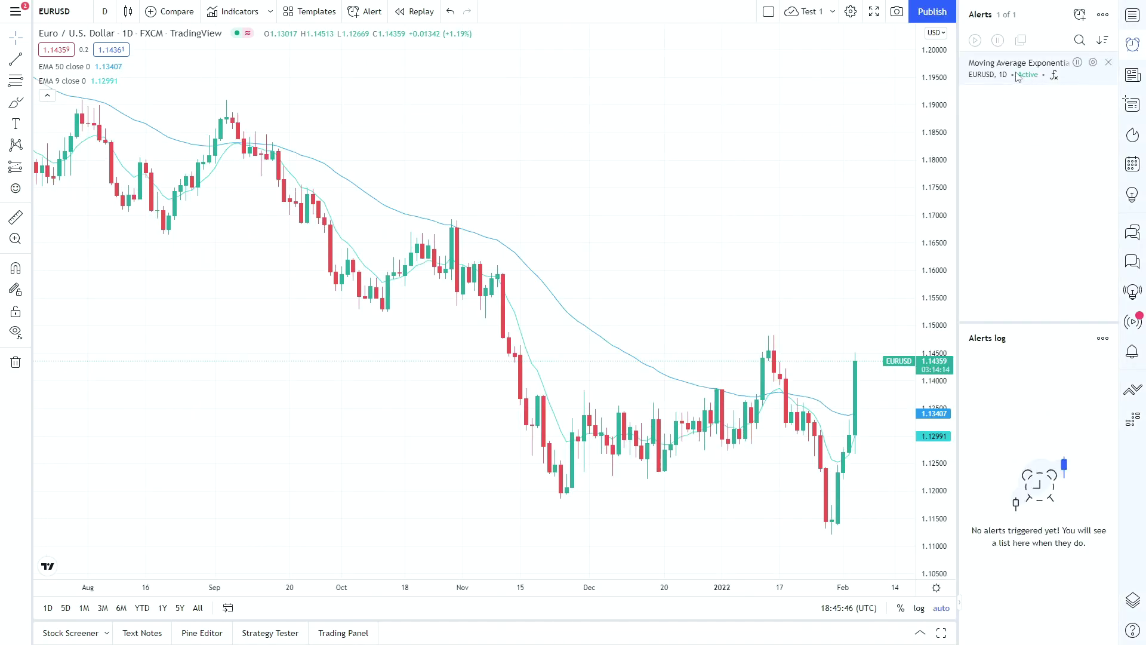
left_click(1092, 65)
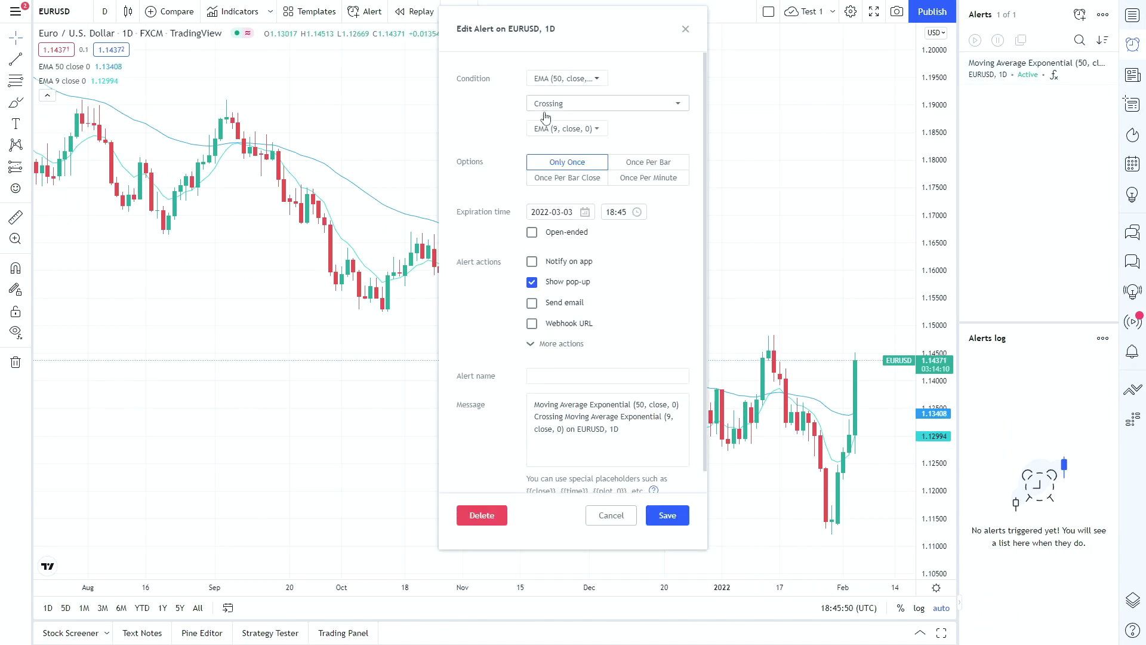
left_click(685, 29)
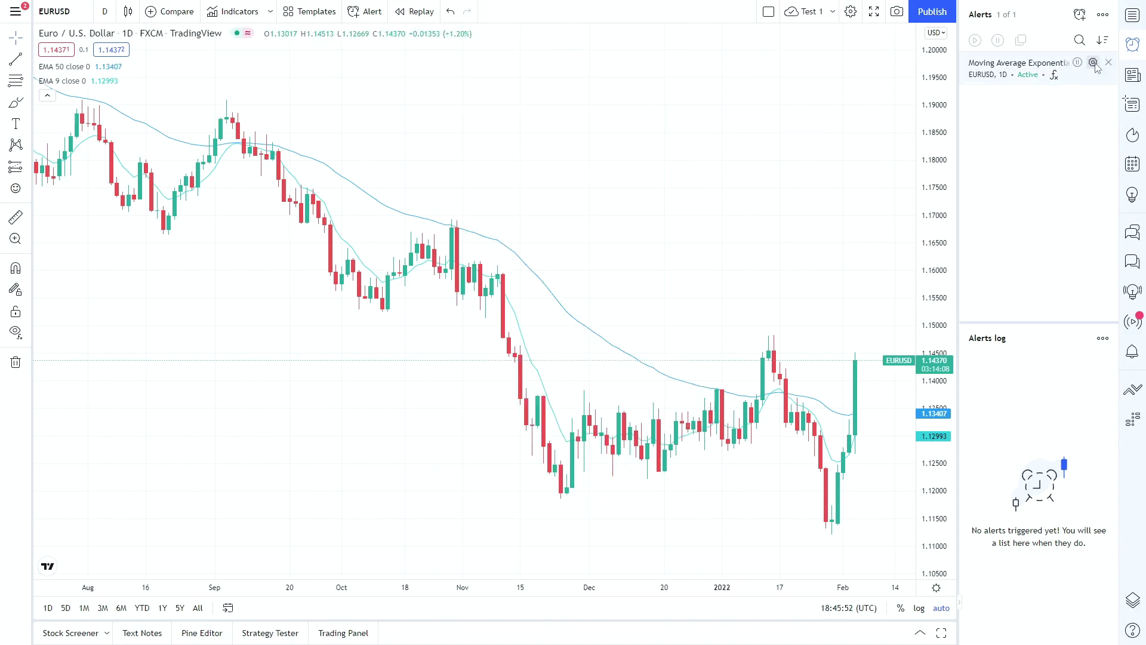
Pause the moving average crossing alert, restart it, and view its details.
left_click(1079, 63)
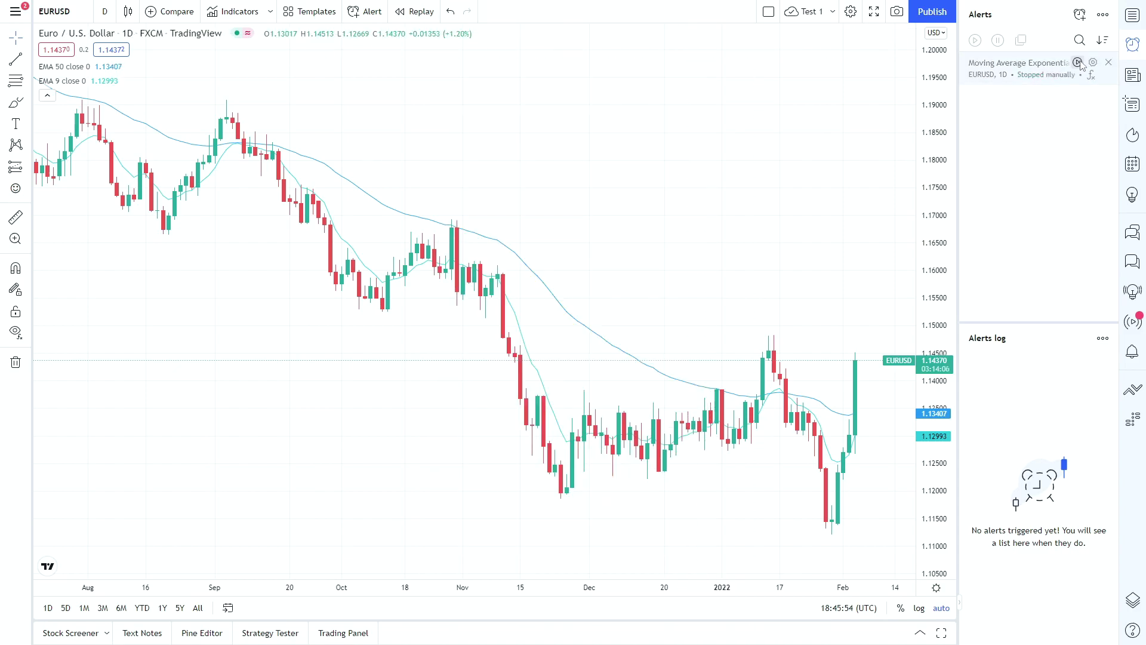
left_click(1079, 63)
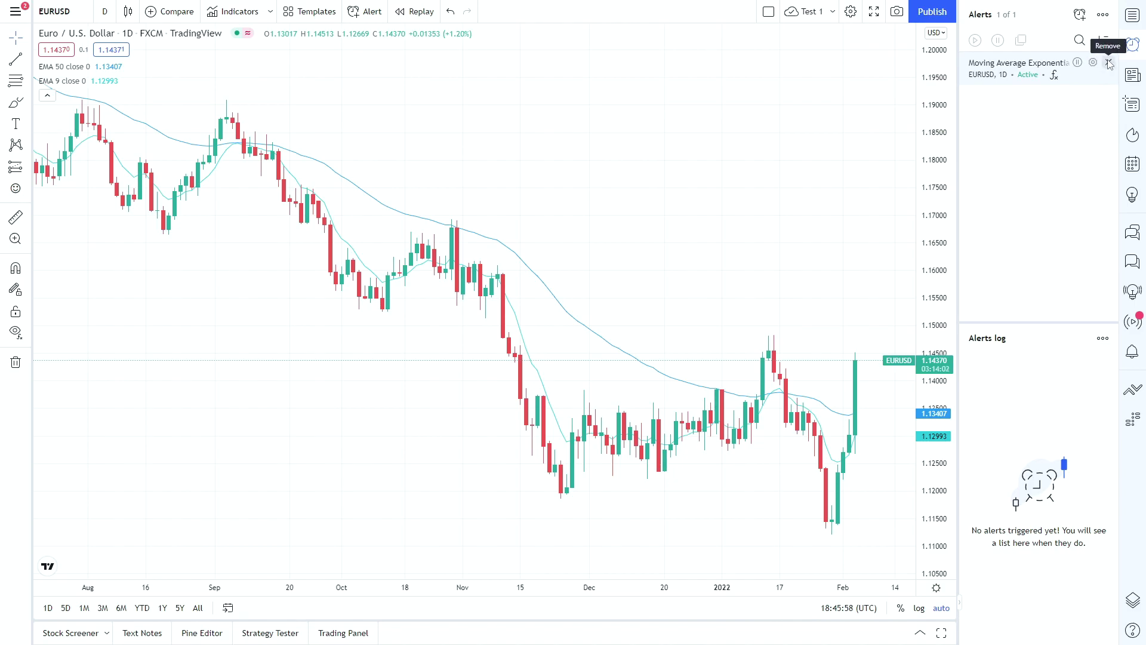
mouse_move(1026, 72)
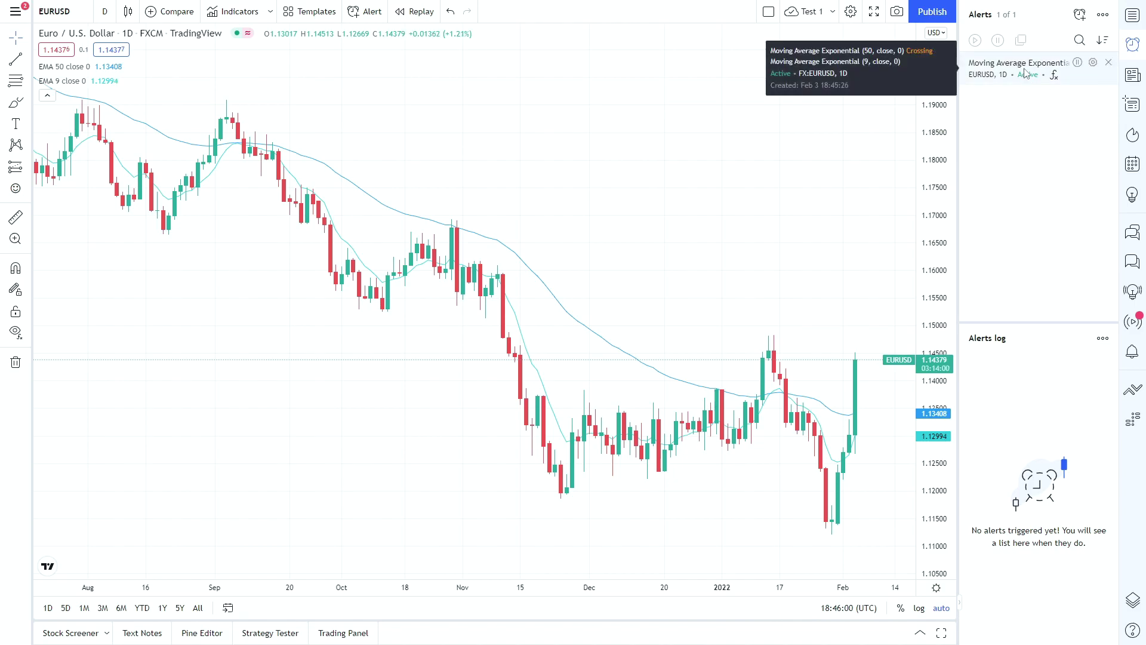